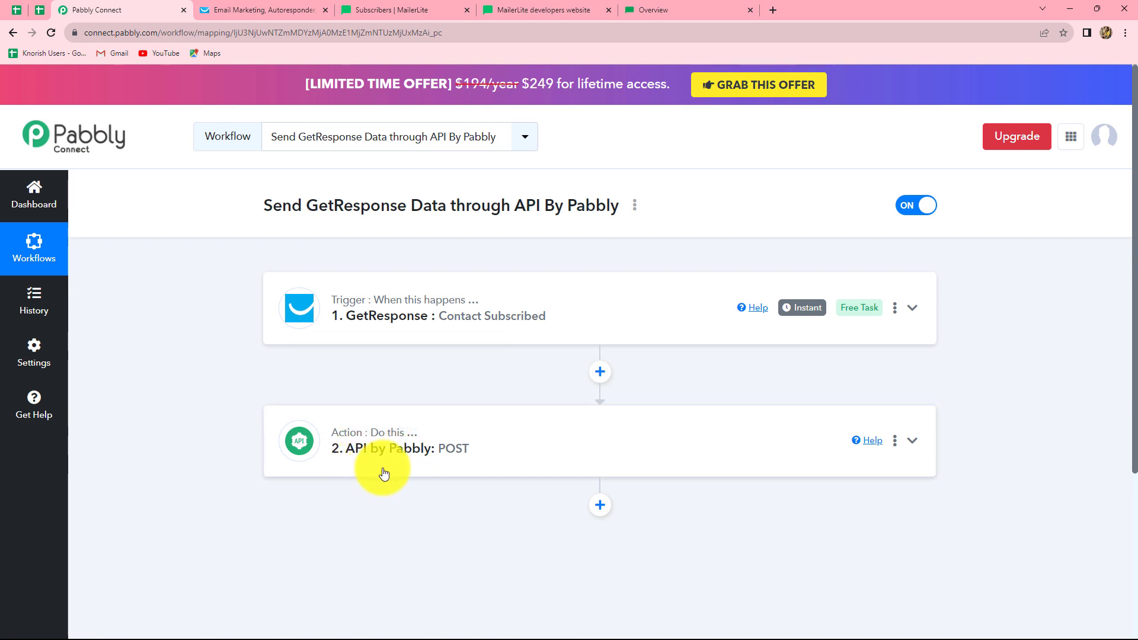
- Load the Pabbly Connect website (pabbly.com/connect) in a new browser tab
left_click(773, 10)
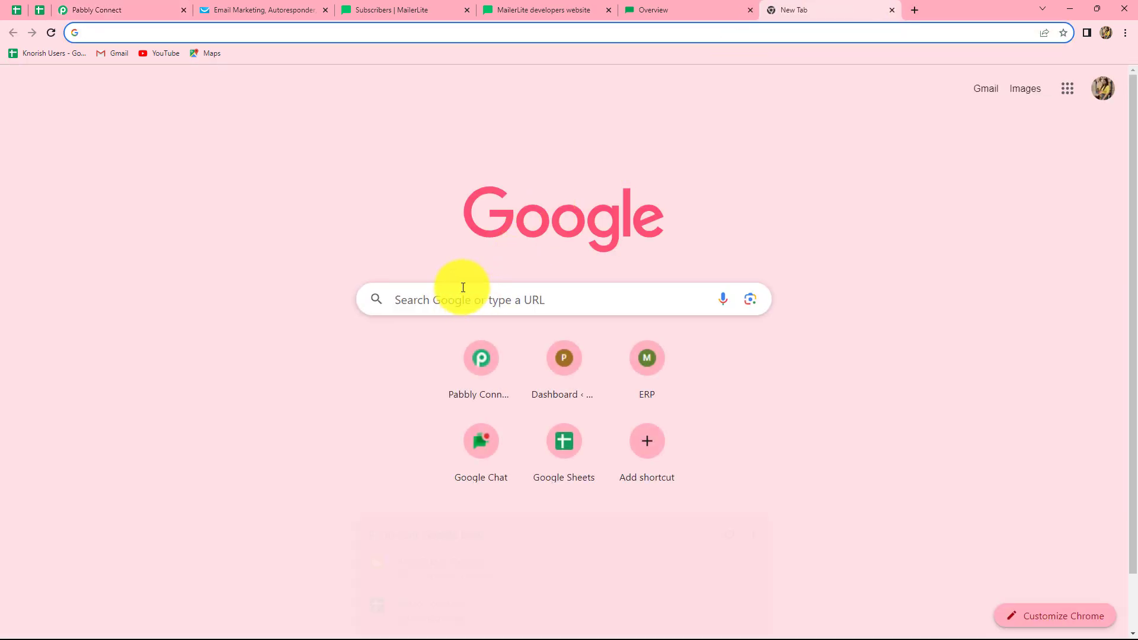
type("pa")
key("Return")
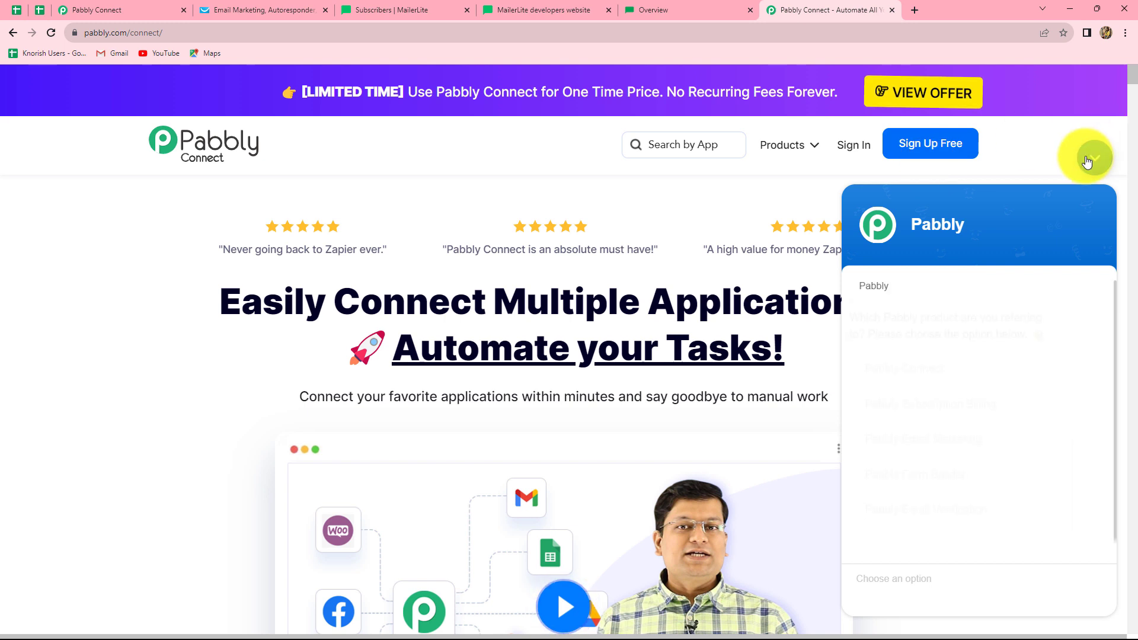
- Dismiss the chat, sign in, and open Pabbly Connect from the All Apps page
left_click(1091, 158)
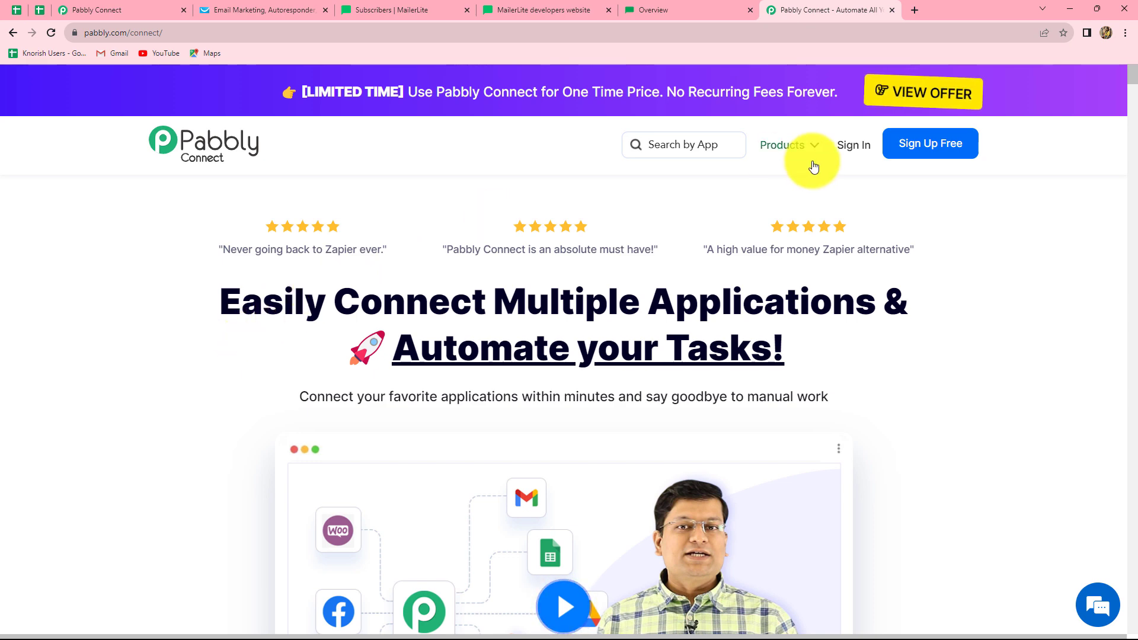
left_click(853, 149)
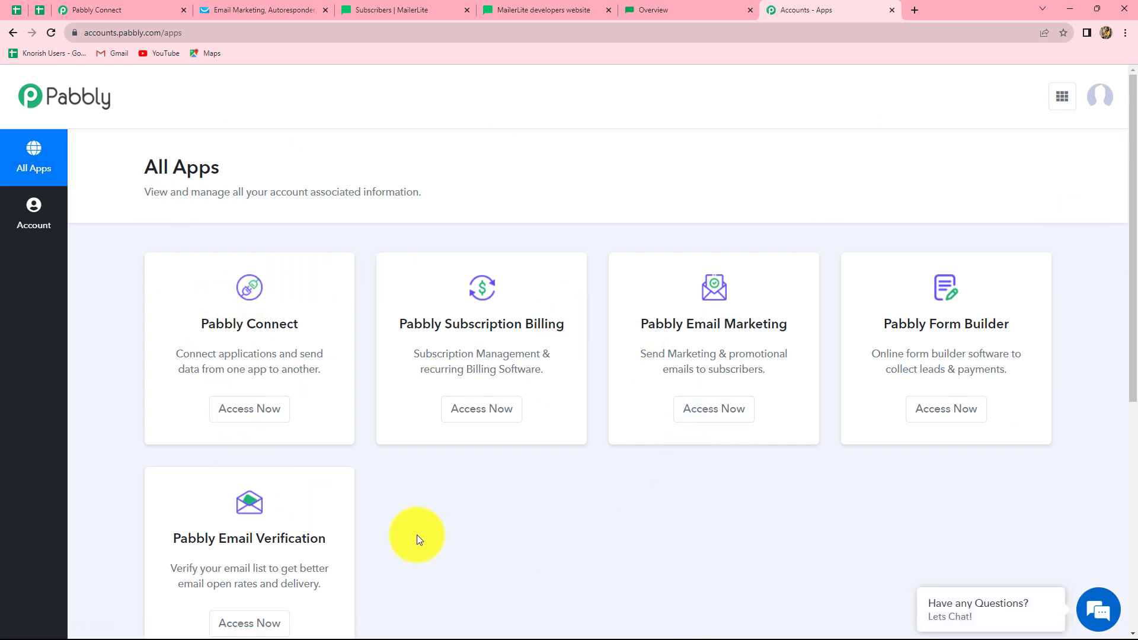
scroll(417, 535, "down", 1)
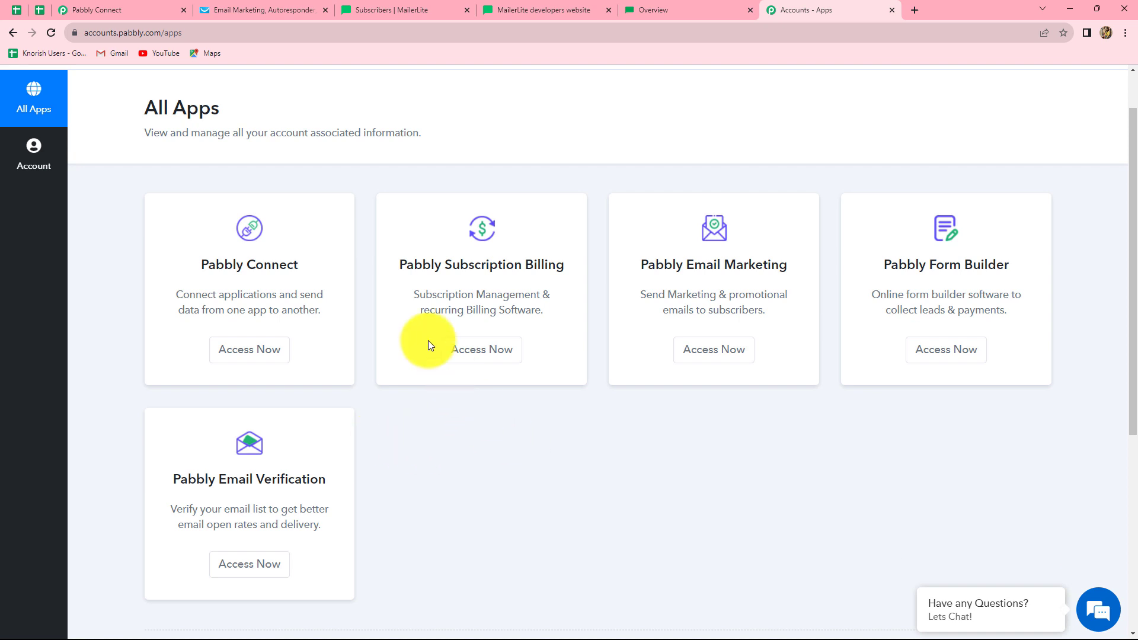
left_click(228, 356)
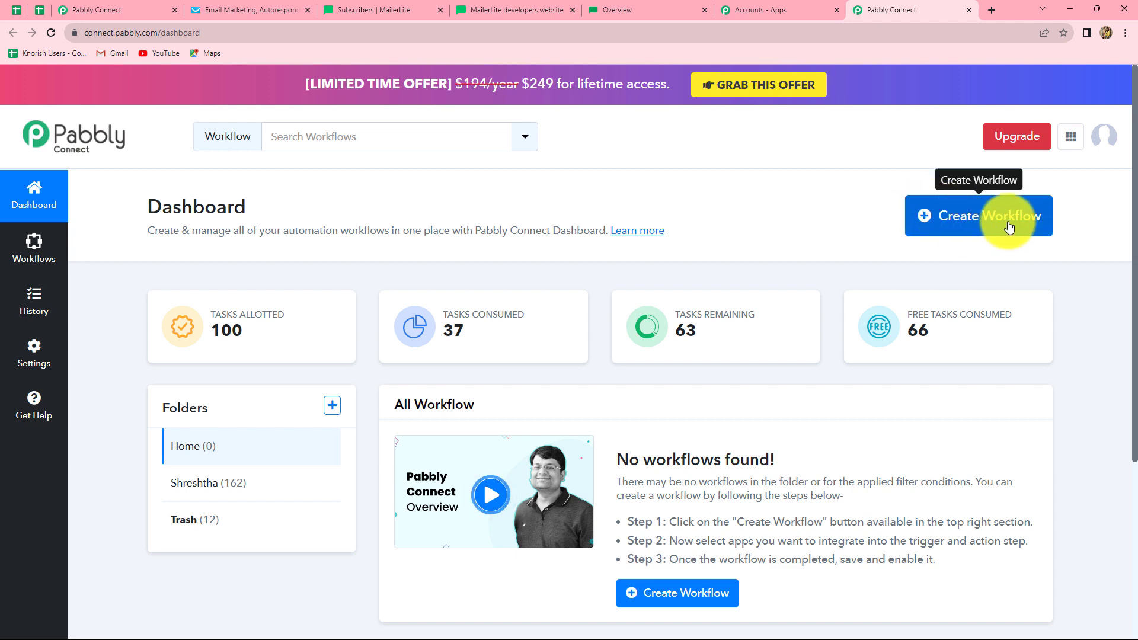
- Create a workflow named 'Send GetResponse Contact Data through API'
left_click(976, 228)
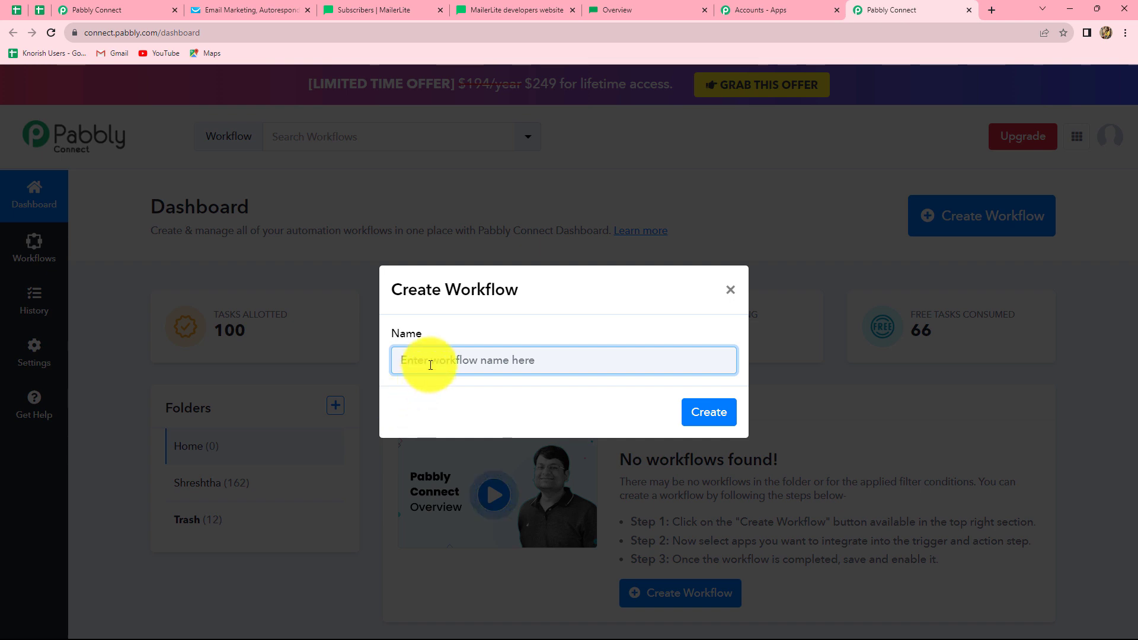
type("Send GetResponse Contact Data through API")
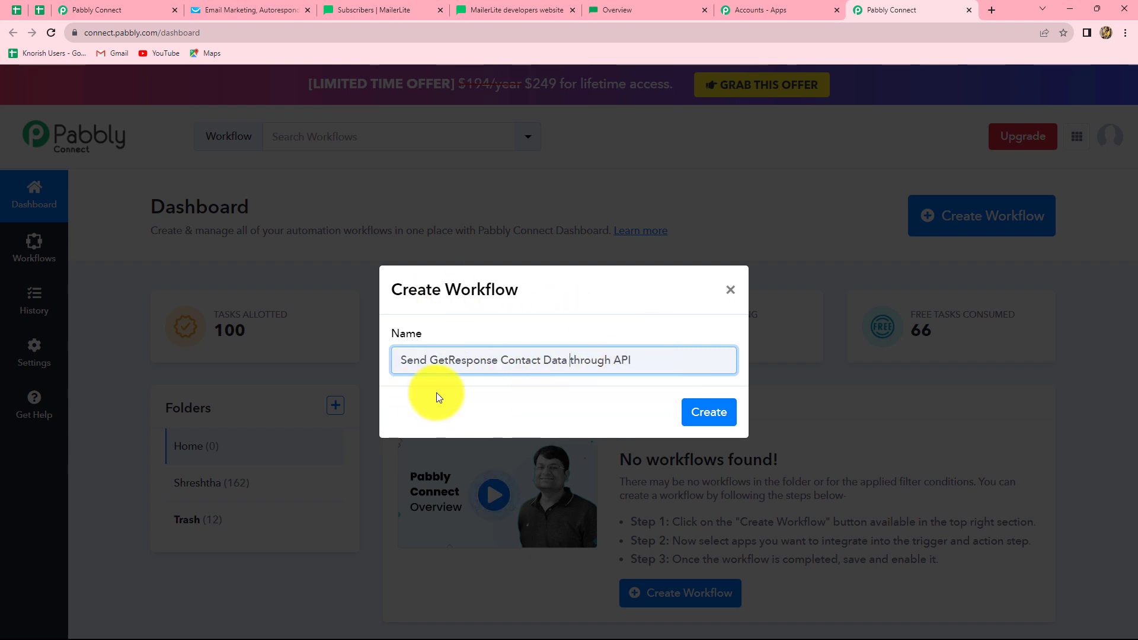
left_click(704, 412)
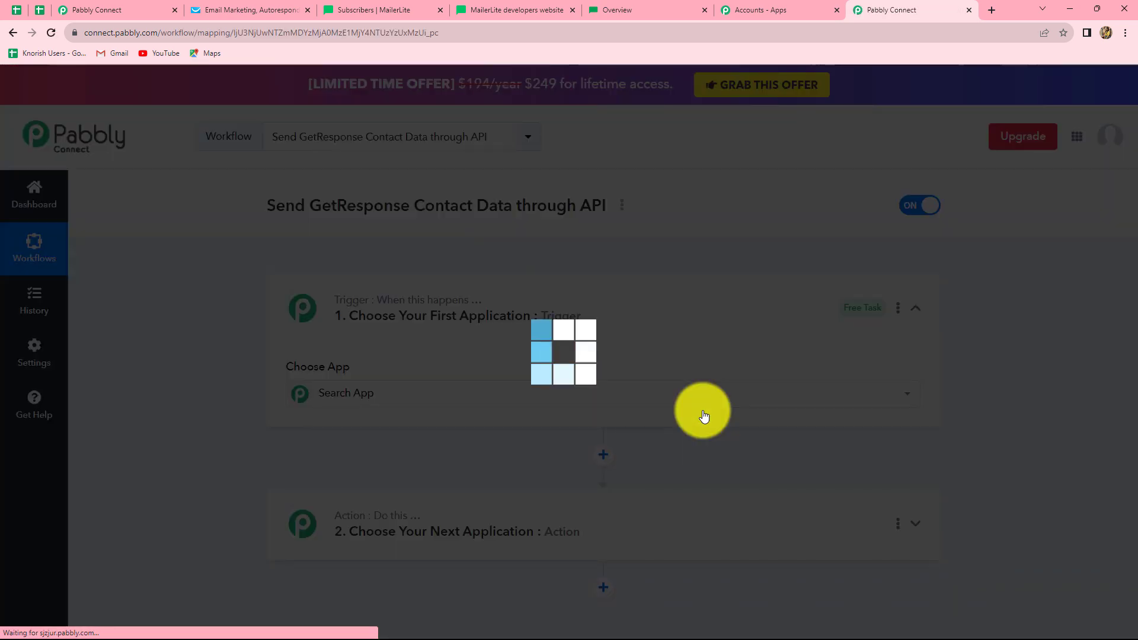
- Search 'Get' in the trigger's app picker and select GetResponse
scroll(801, 384, "down", 4)
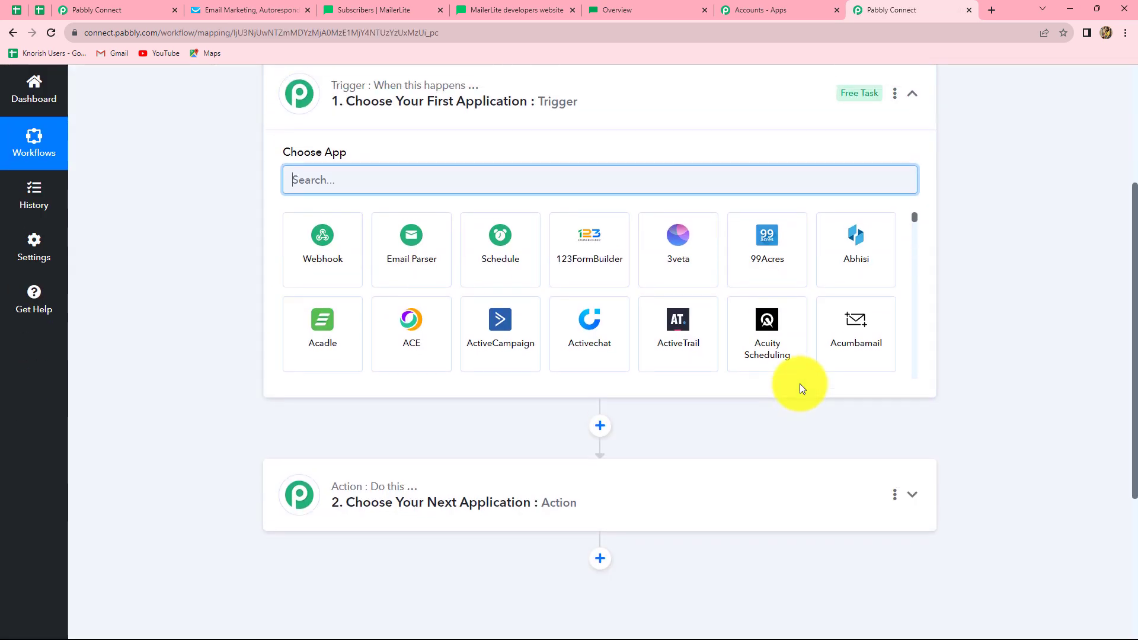
scroll(798, 385, "up", 2)
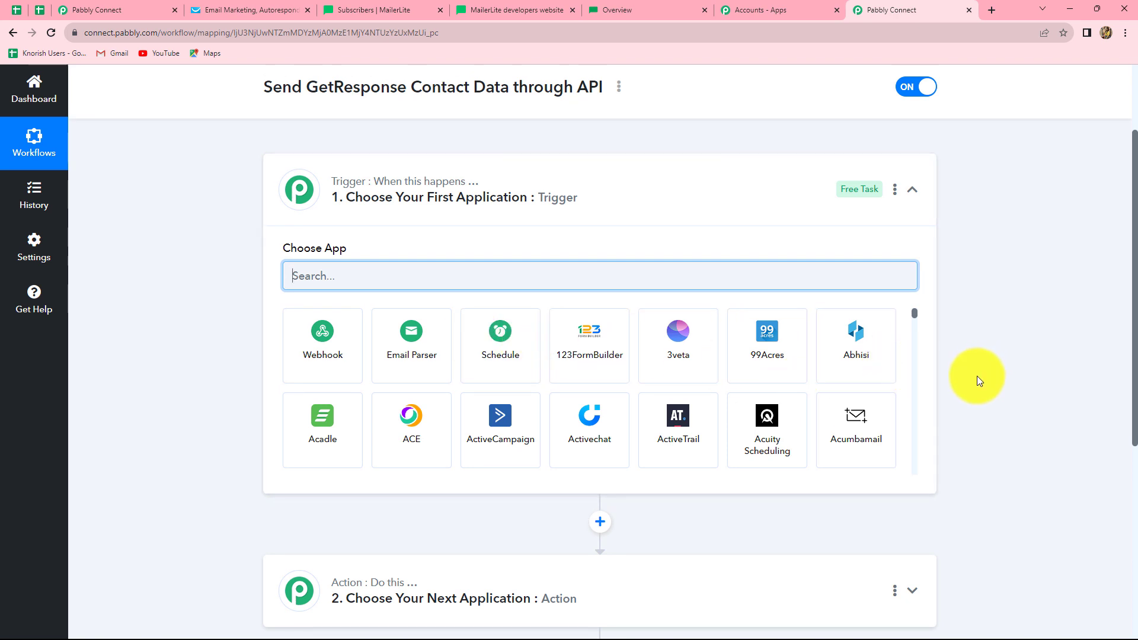
scroll(1039, 474, "down", 1)
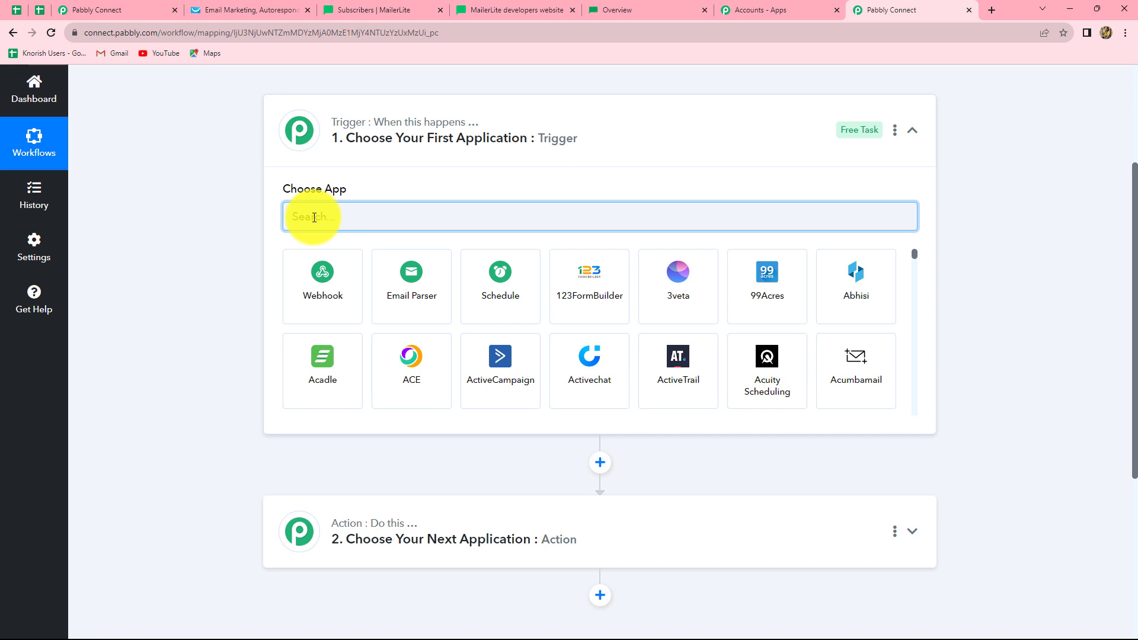
type("G")
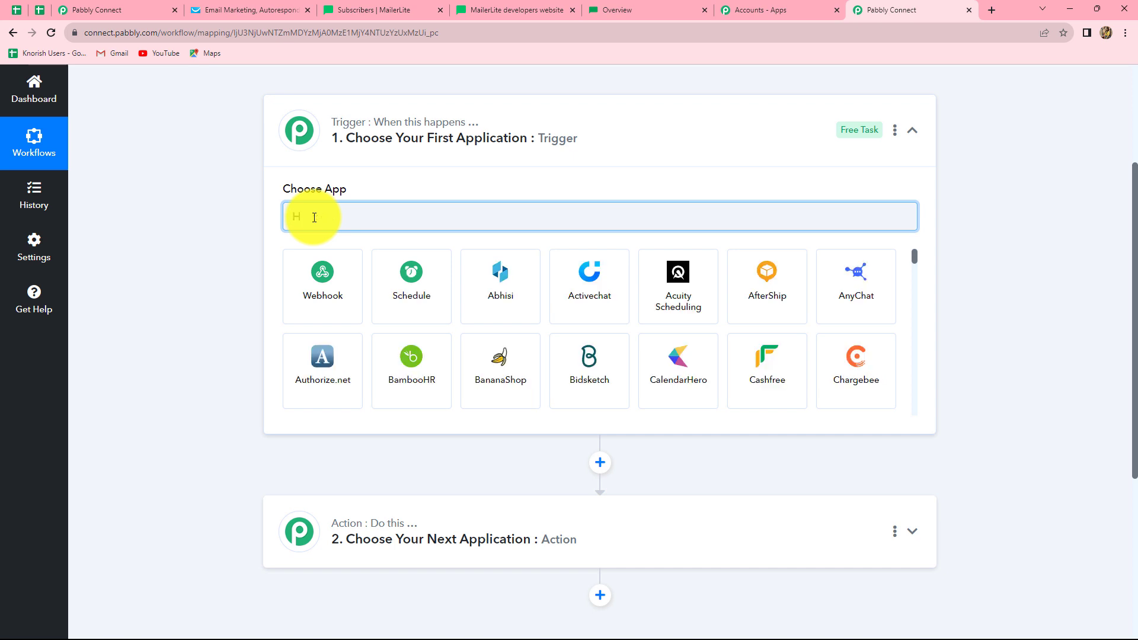
type("et")
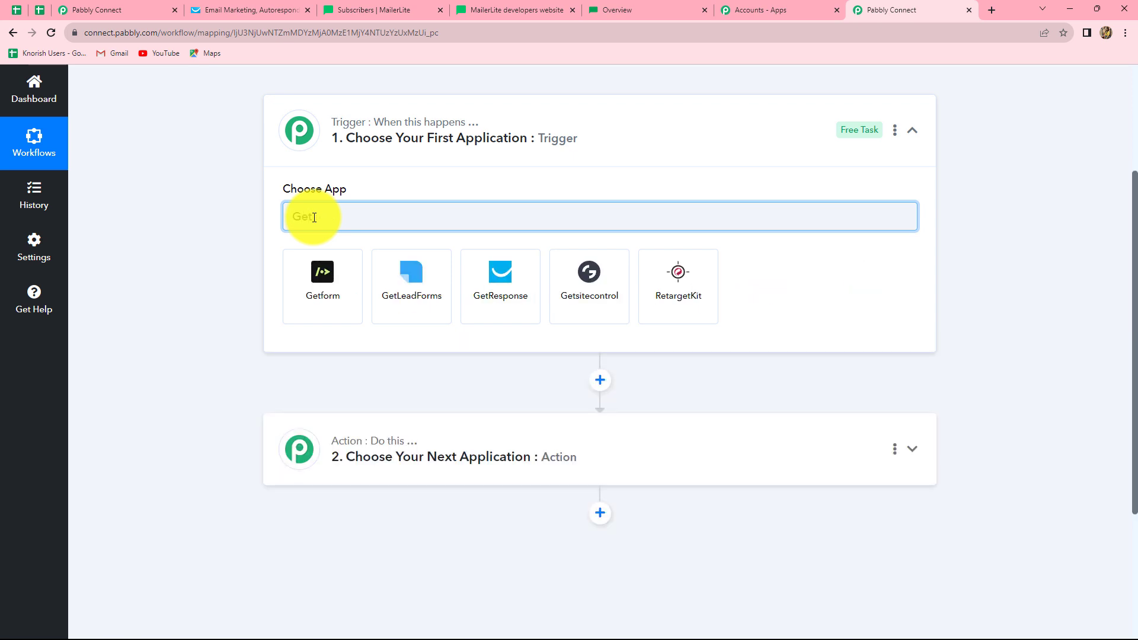
left_click(509, 295)
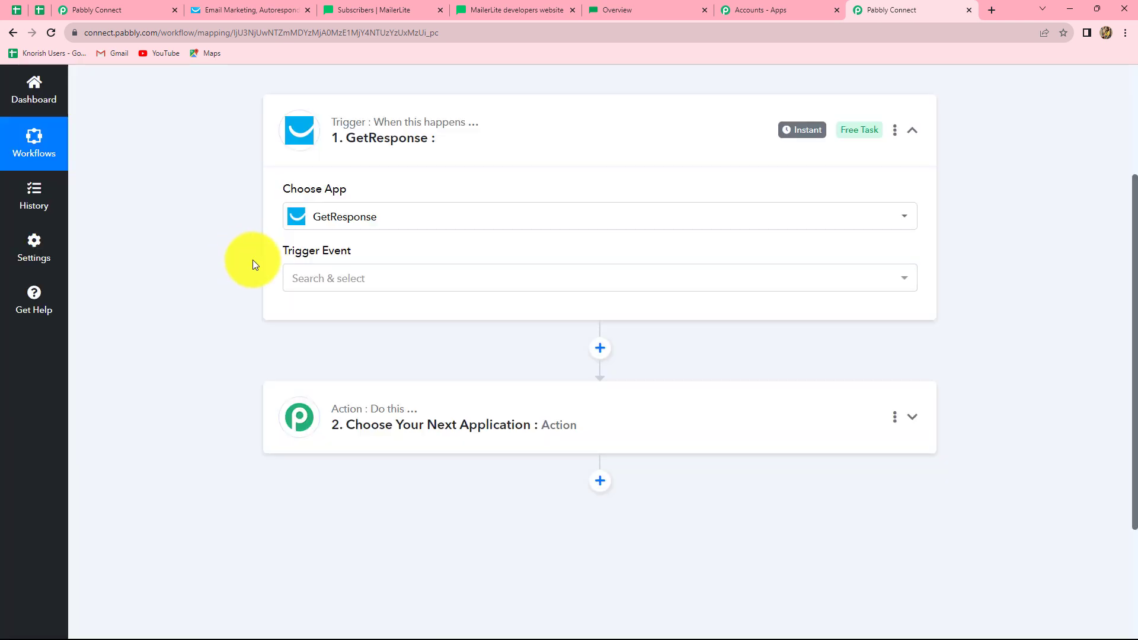
- Set the trigger event to Contact Subscribed, copy its webhook URL, and go to GetResponse
left_click(318, 277)
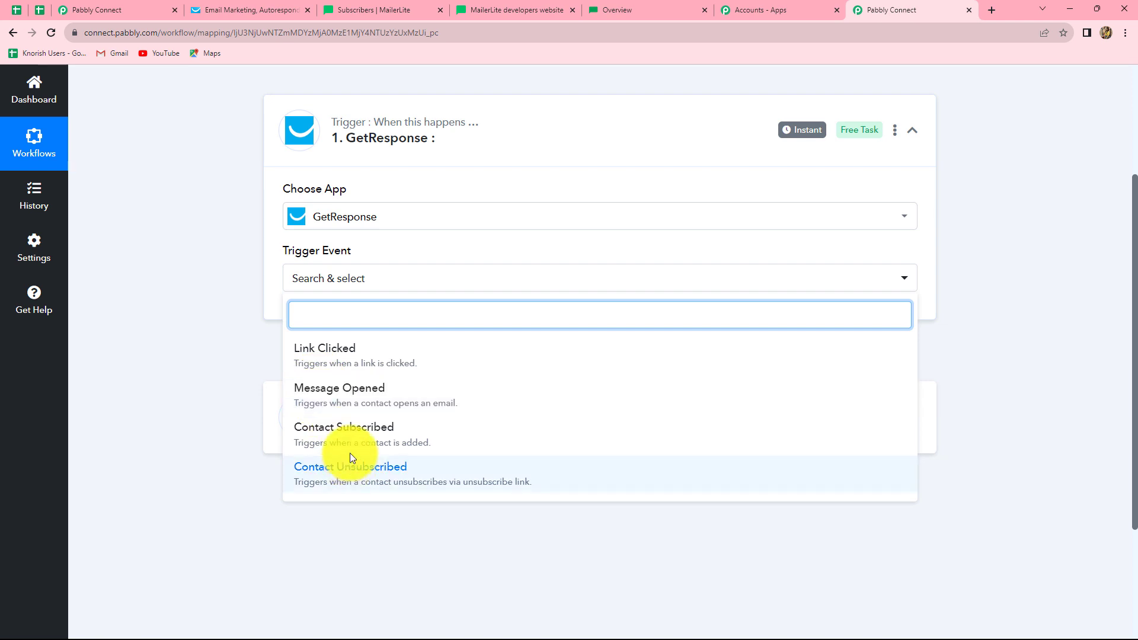
left_click(350, 442)
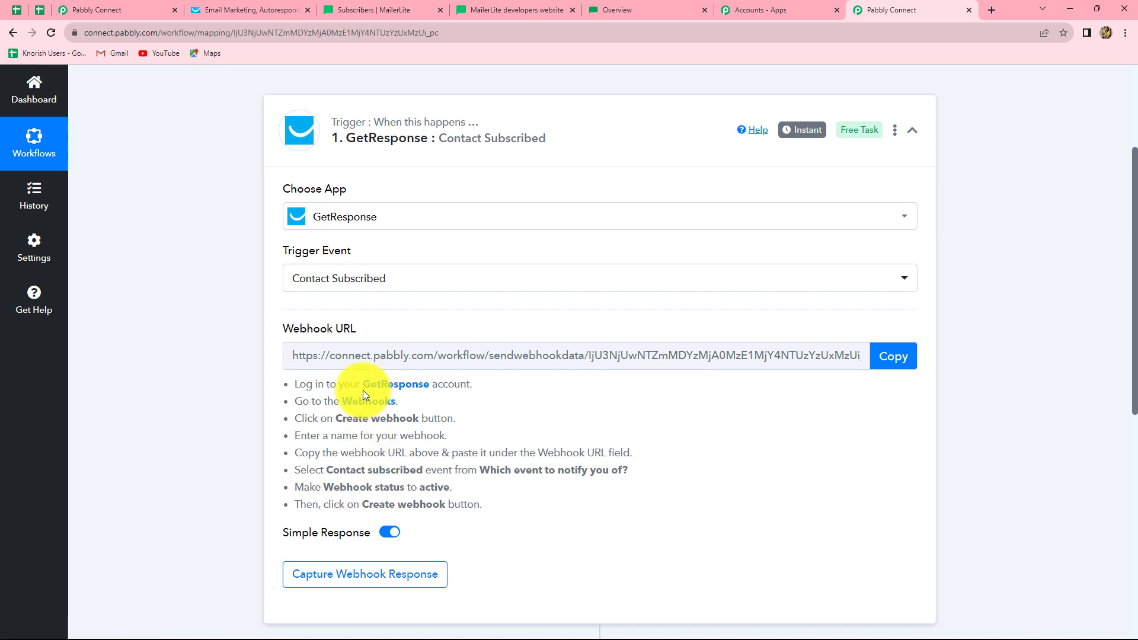
left_click(899, 358)
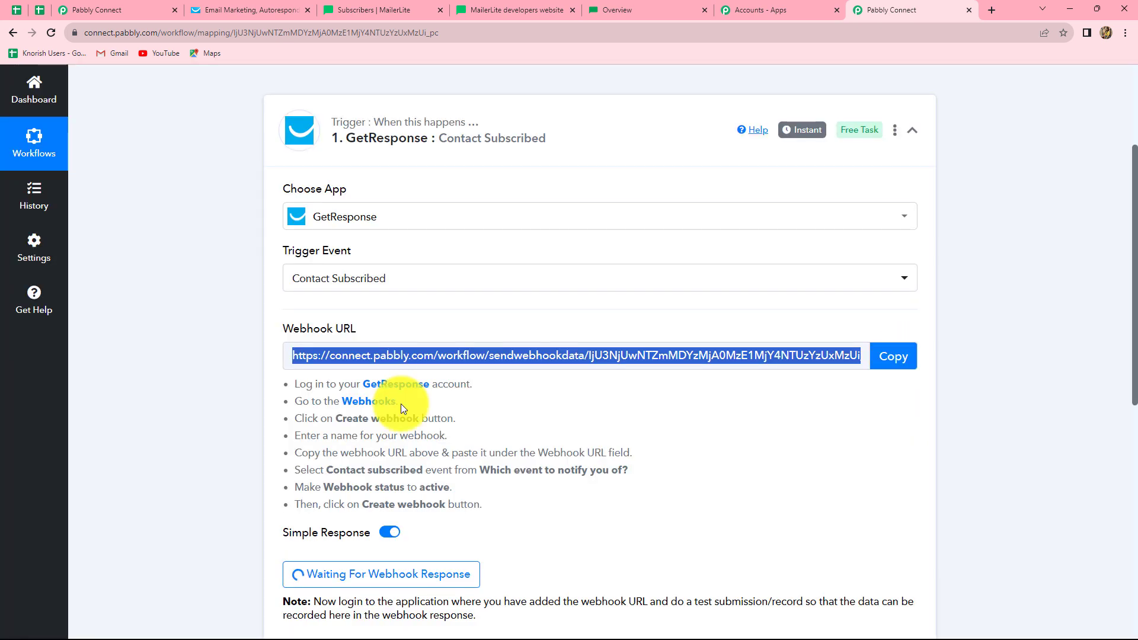
left_click(218, 10)
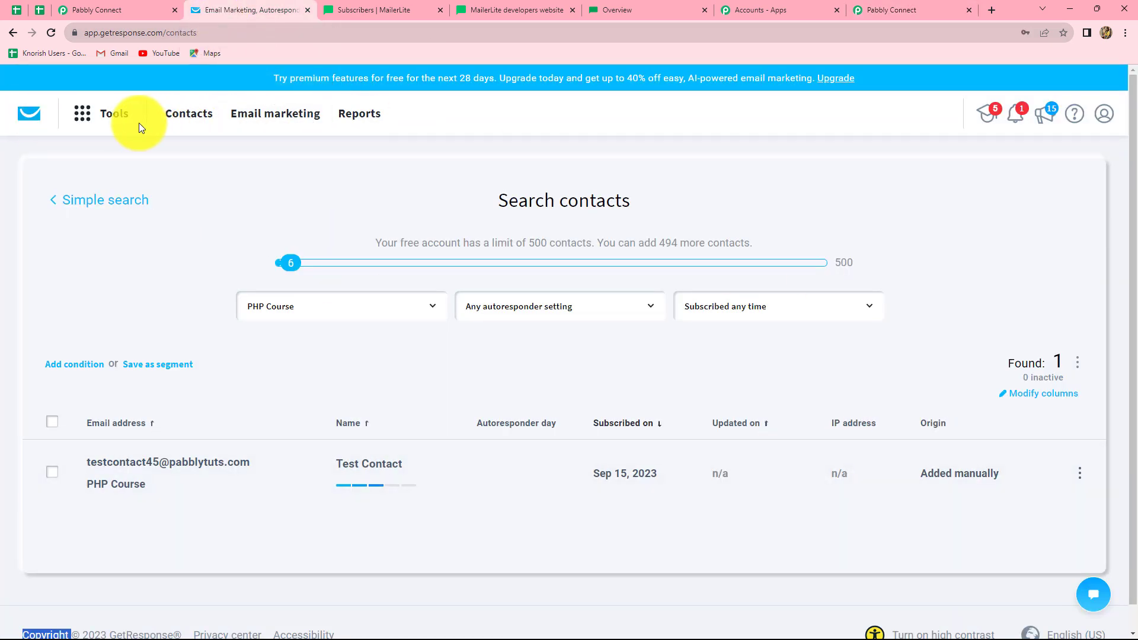
- Go to Webhooks from GetResponse's Tools menu
left_click(86, 120)
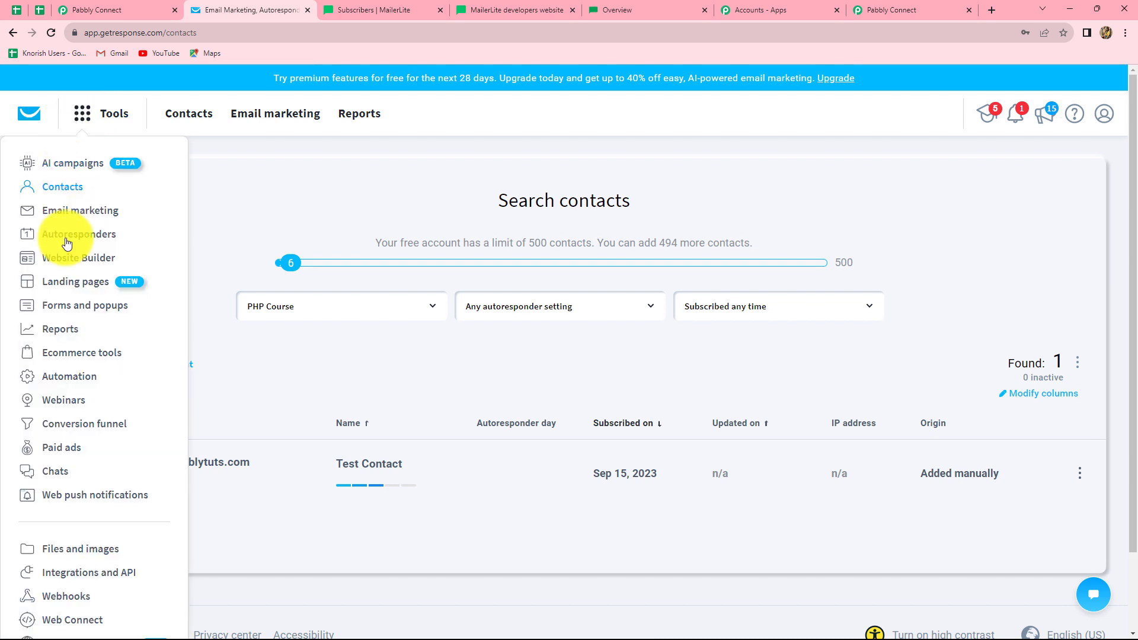
left_click(75, 591)
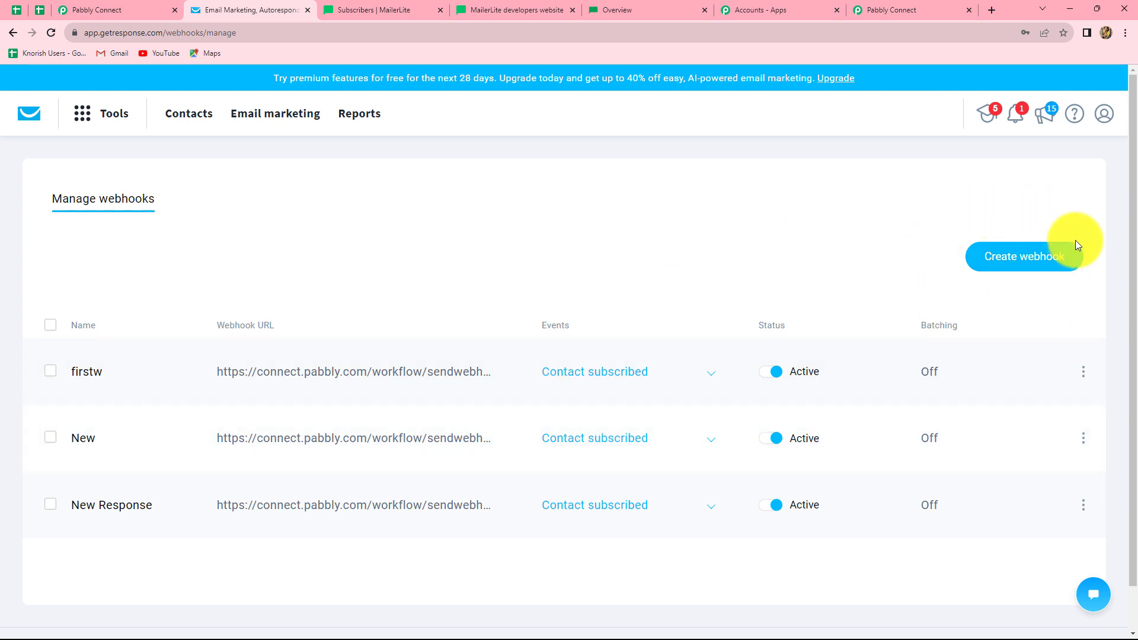
- Create an active GetResponse webhook named 'Test' using the pasted Pabbly Connect URL
left_click(994, 264)
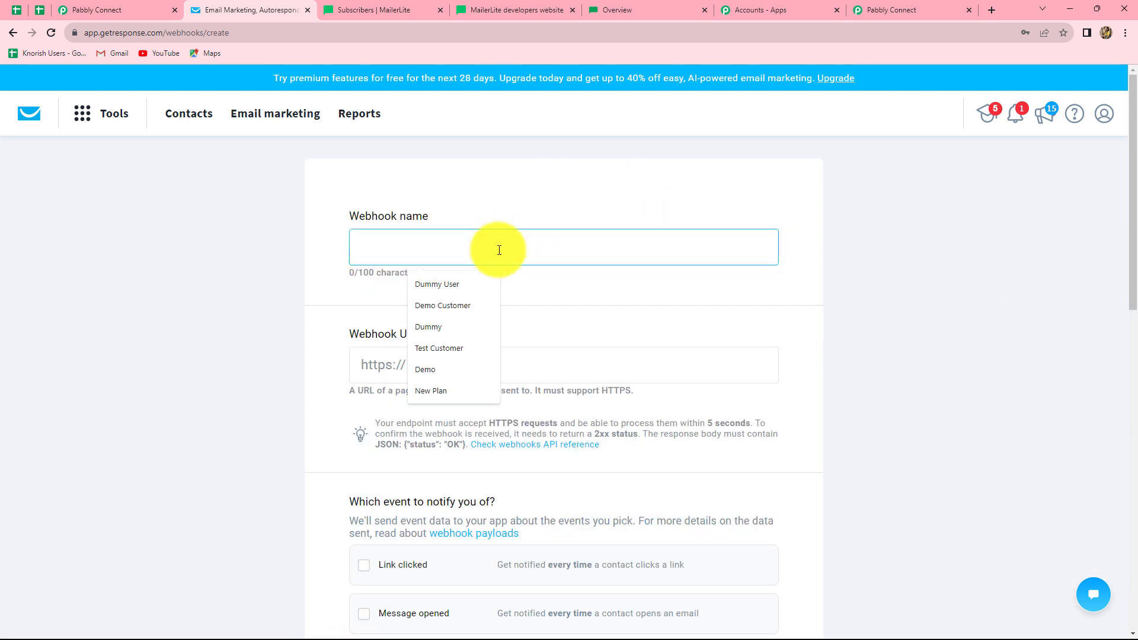
type("Test")
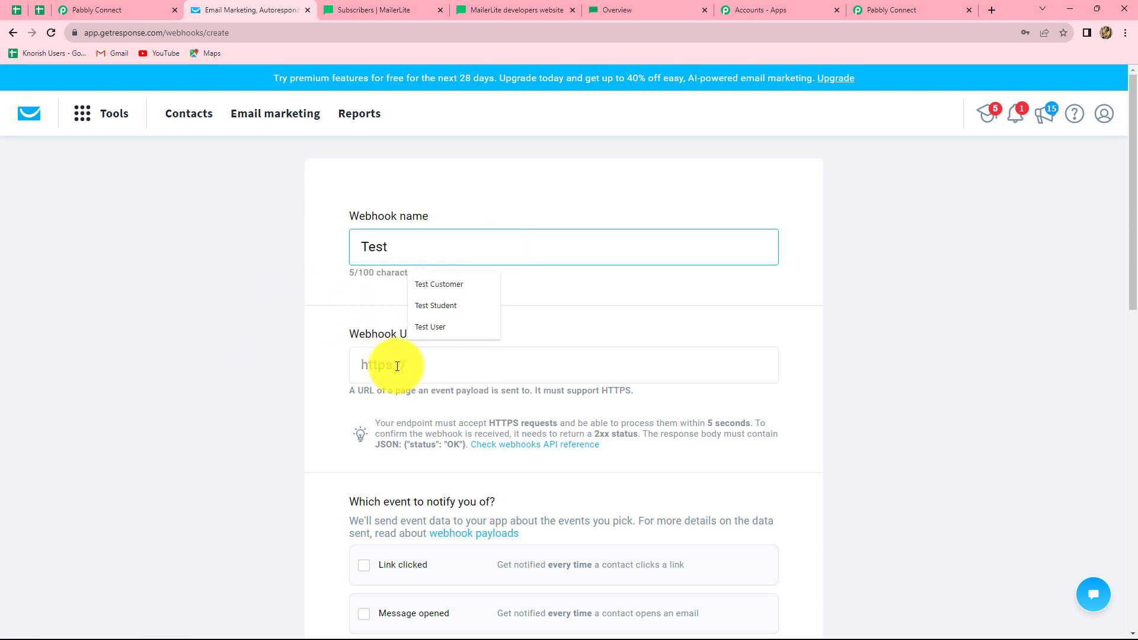
left_click(369, 350)
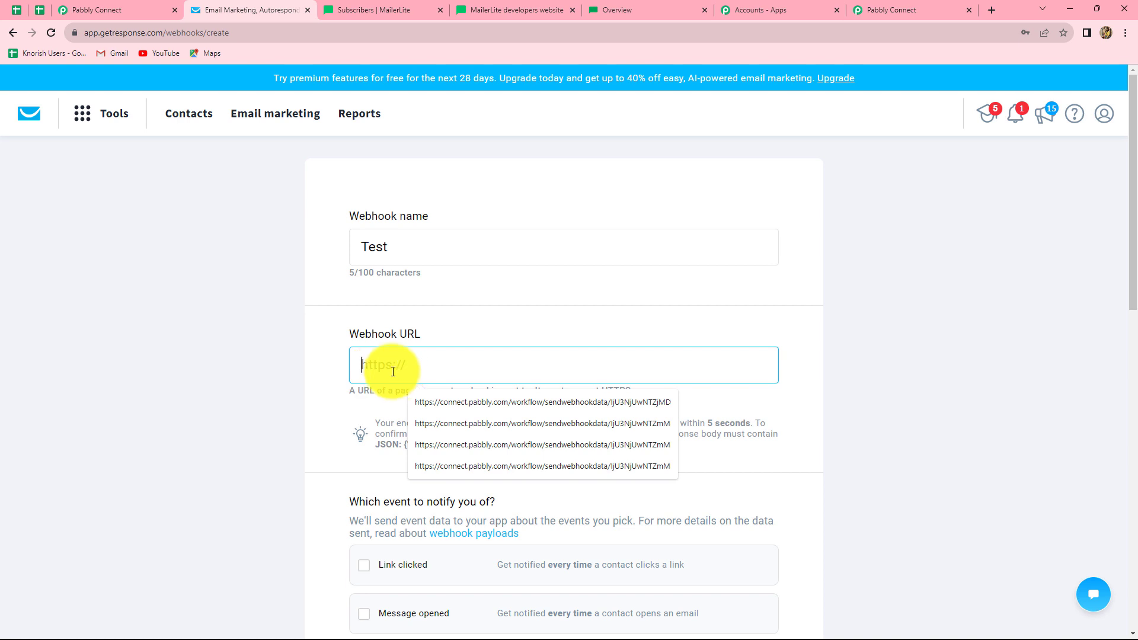
key("ctrl+v")
scroll(351, 335, "down", 3)
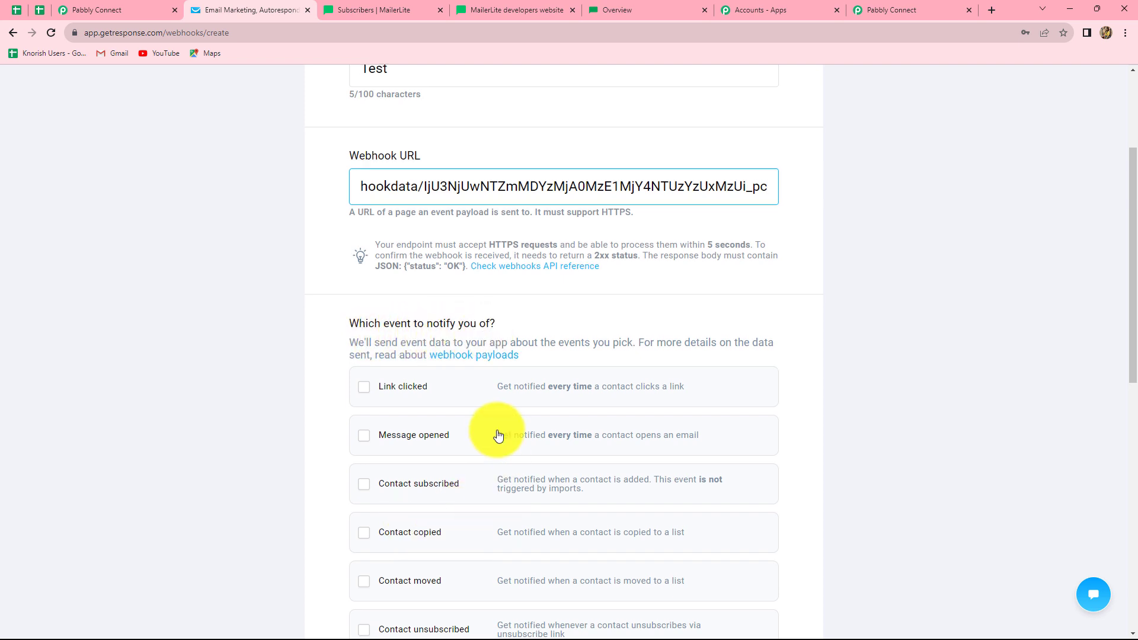
scroll(496, 436, "down", 3)
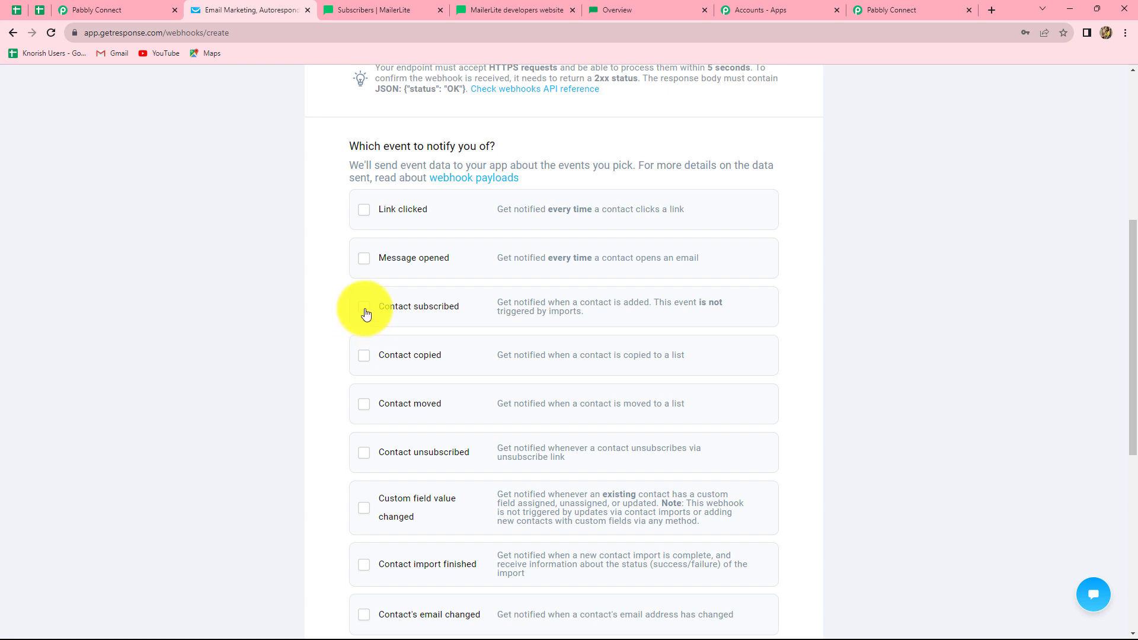
scroll(391, 320, "down", 7)
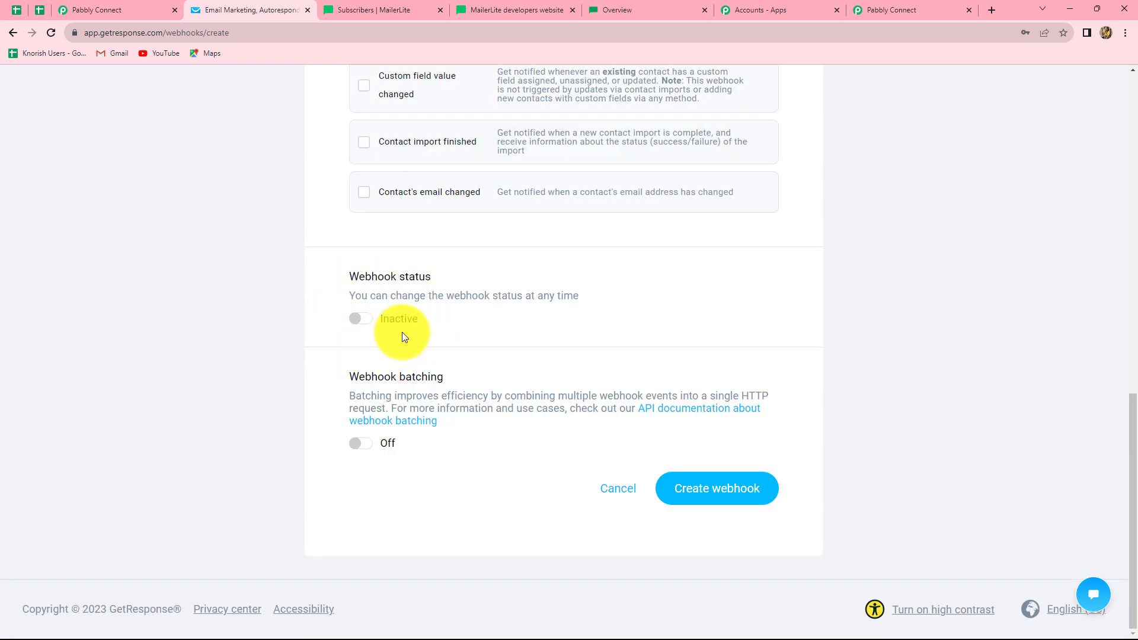
left_click(367, 320)
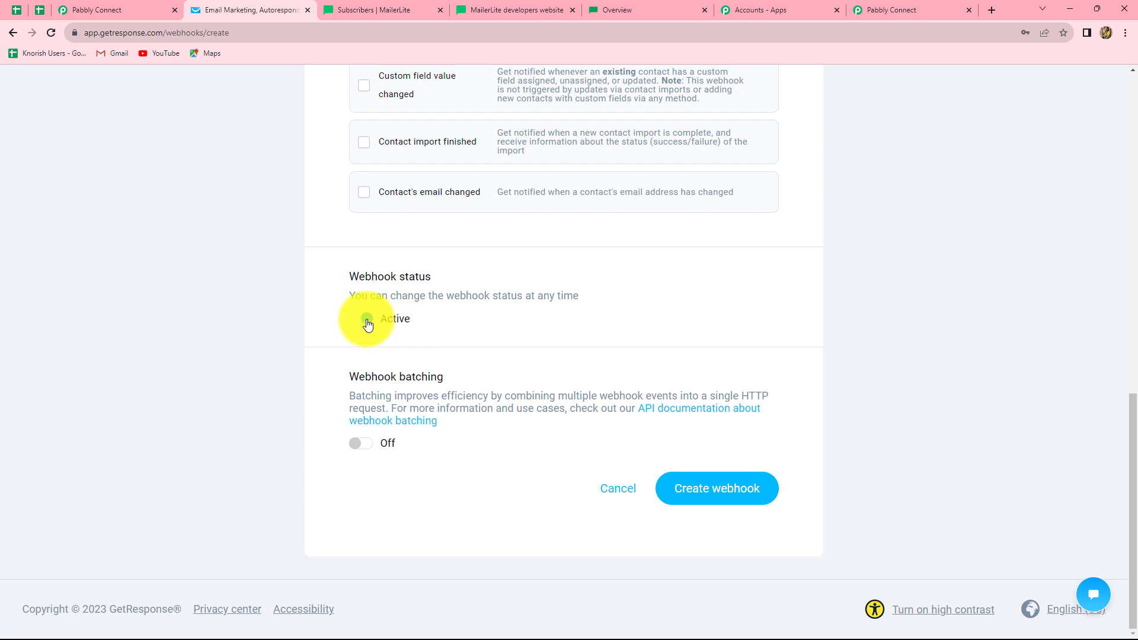
left_click(722, 502)
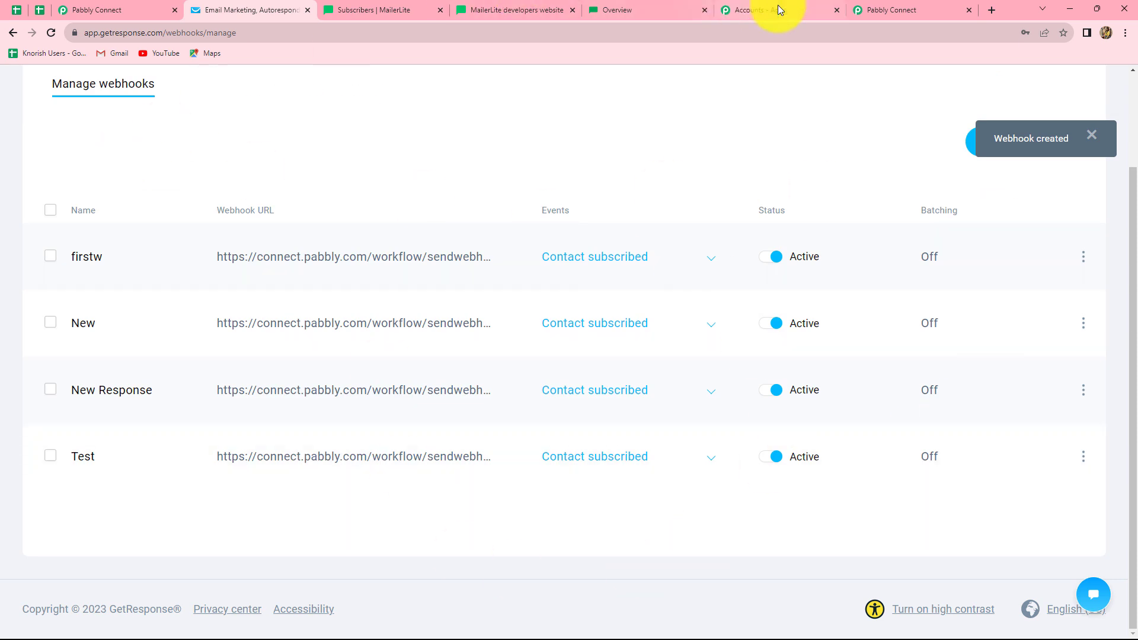
- Check the waiting Pabbly workflow, then go to GetResponse's Contacts lists page
left_click(903, 5)
scroll(566, 379, "down", 3)
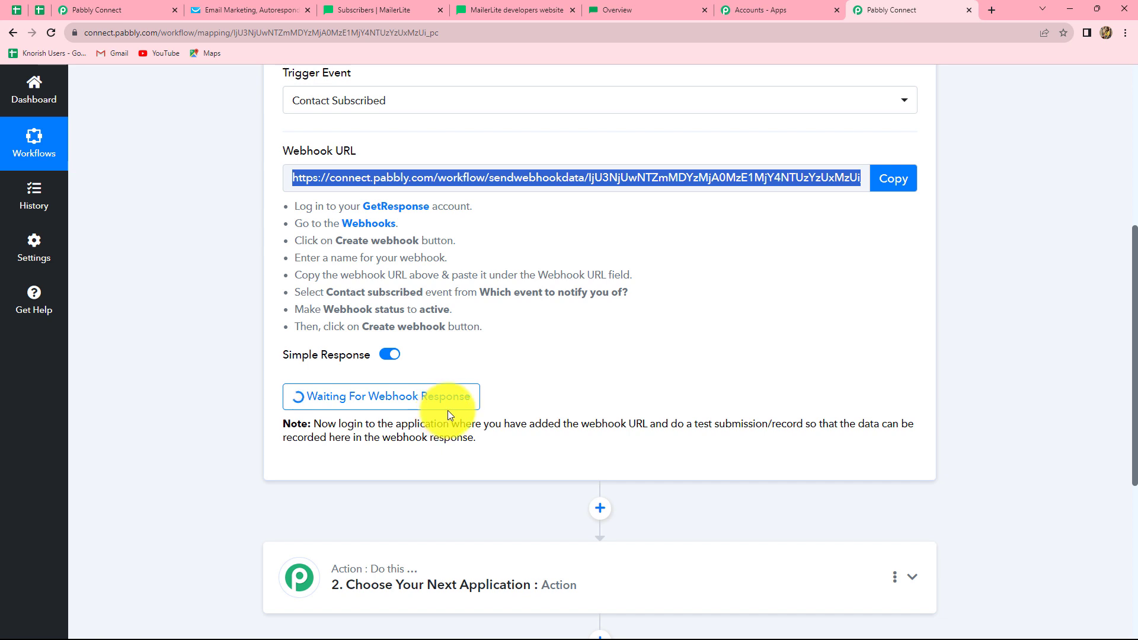
left_click(205, 8)
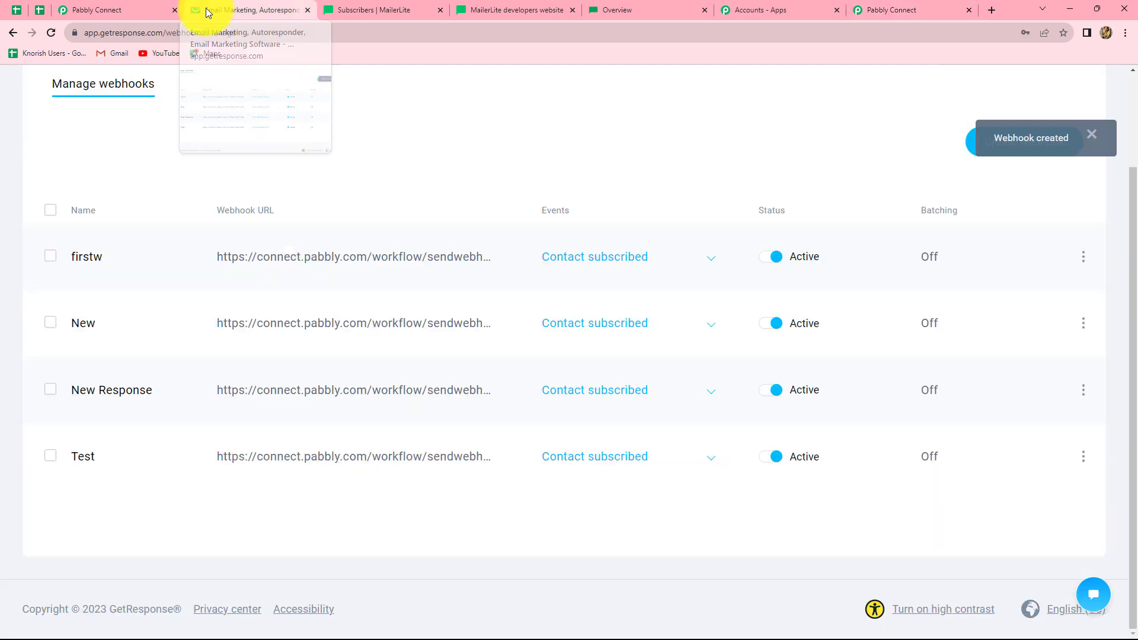
left_click(12, 34)
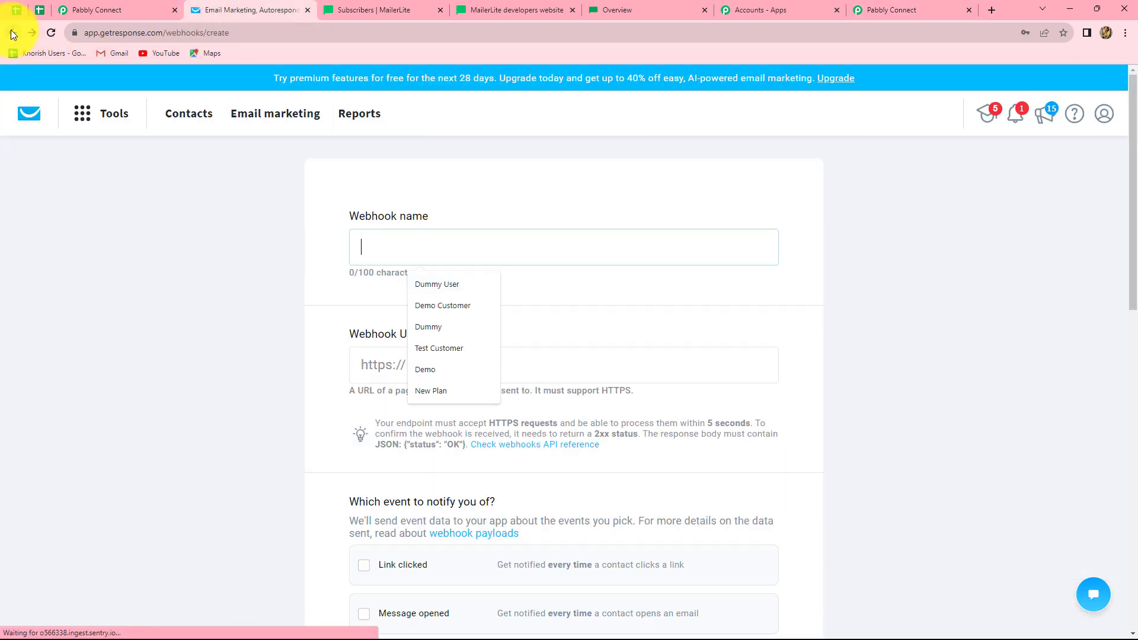
left_click(186, 115)
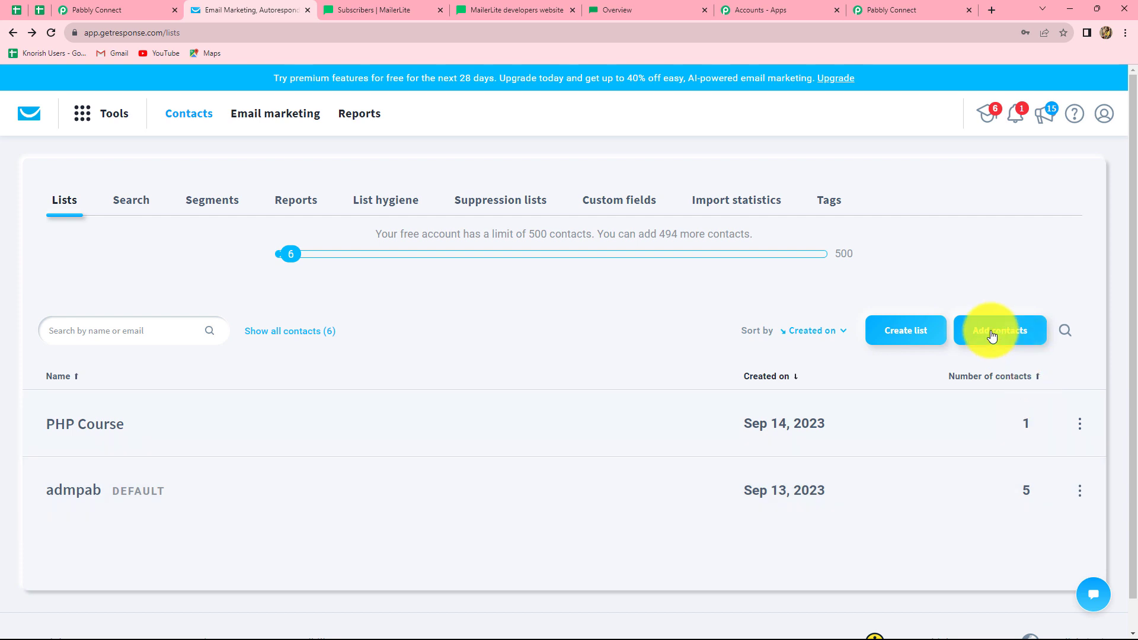
- Add a test contact with the contact's e-mail and name to the PHP Course list, granting permission
left_click(993, 336)
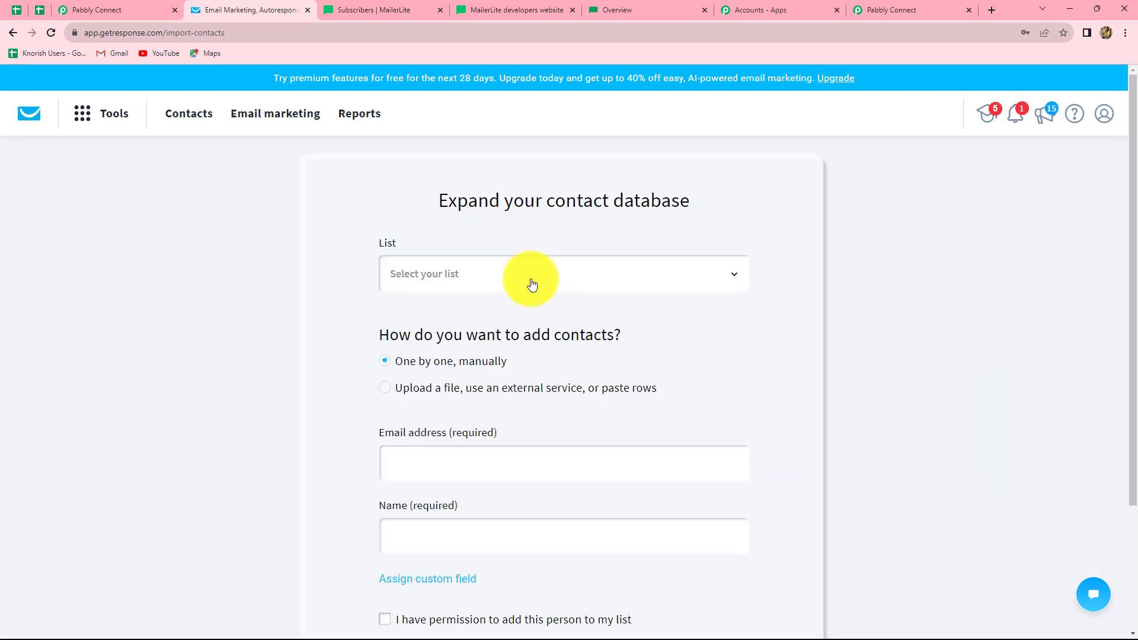
left_click(532, 285)
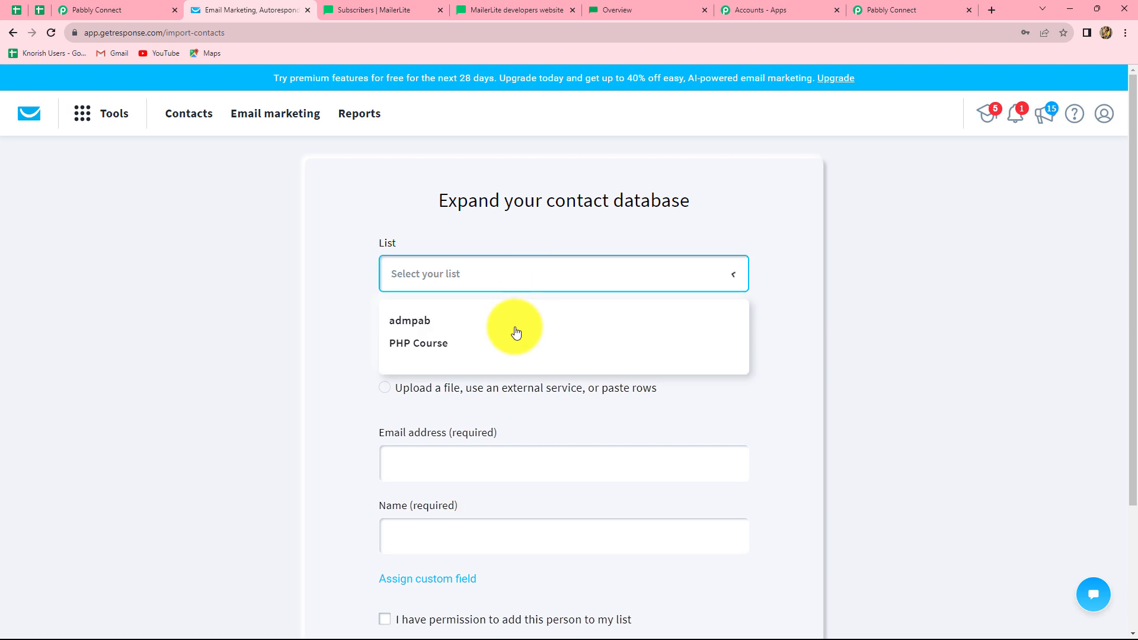
left_click(420, 346)
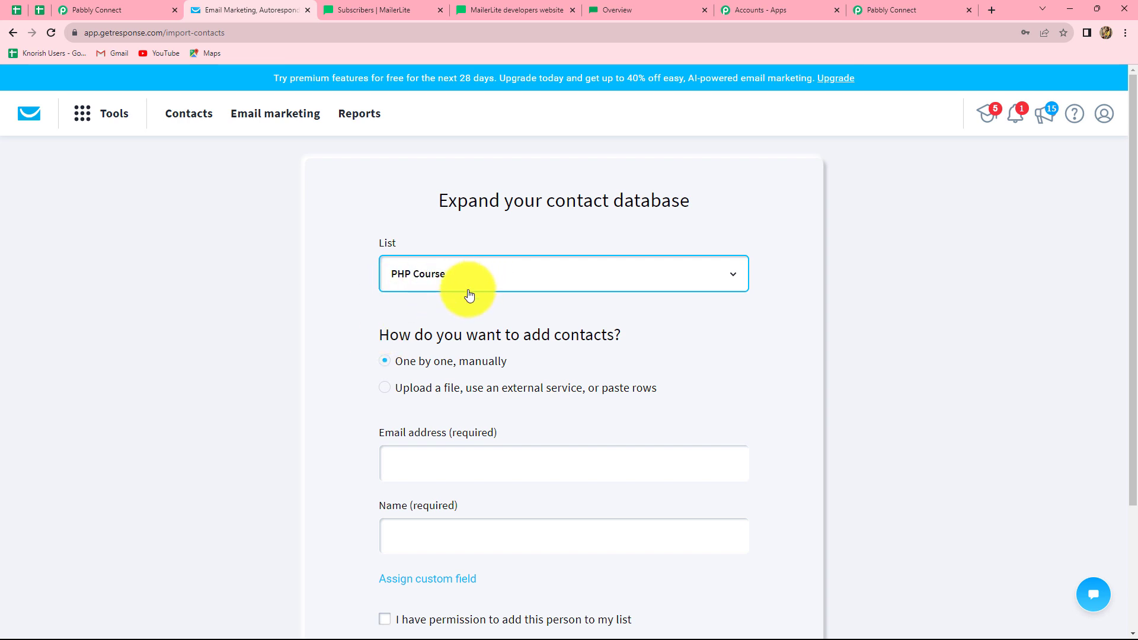
scroll(466, 294, "down", 3)
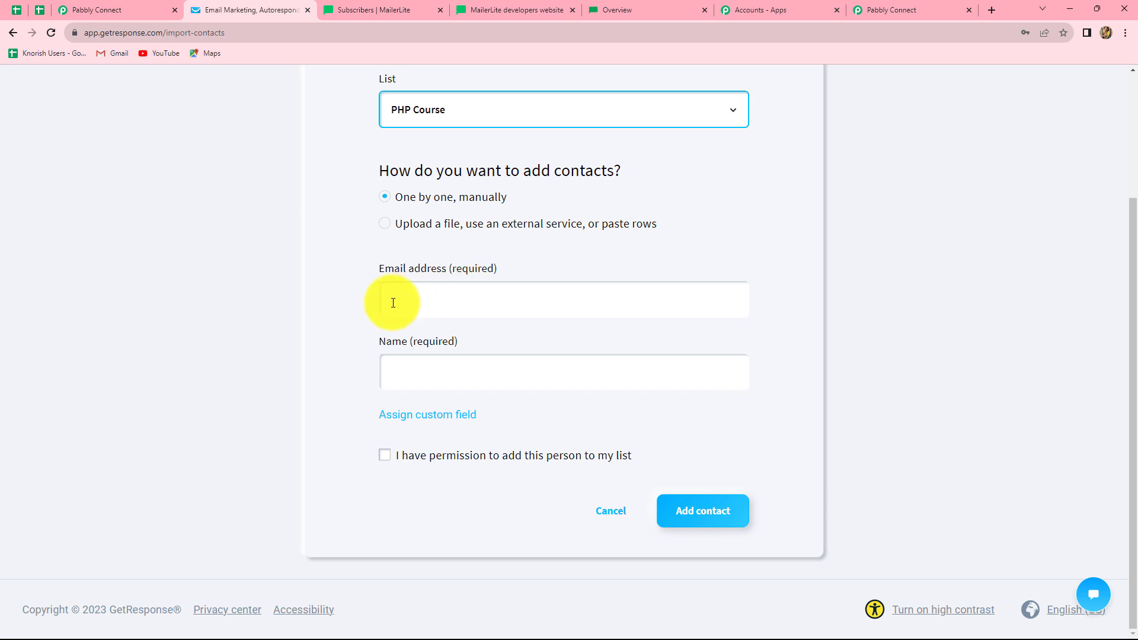
left_click(393, 303)
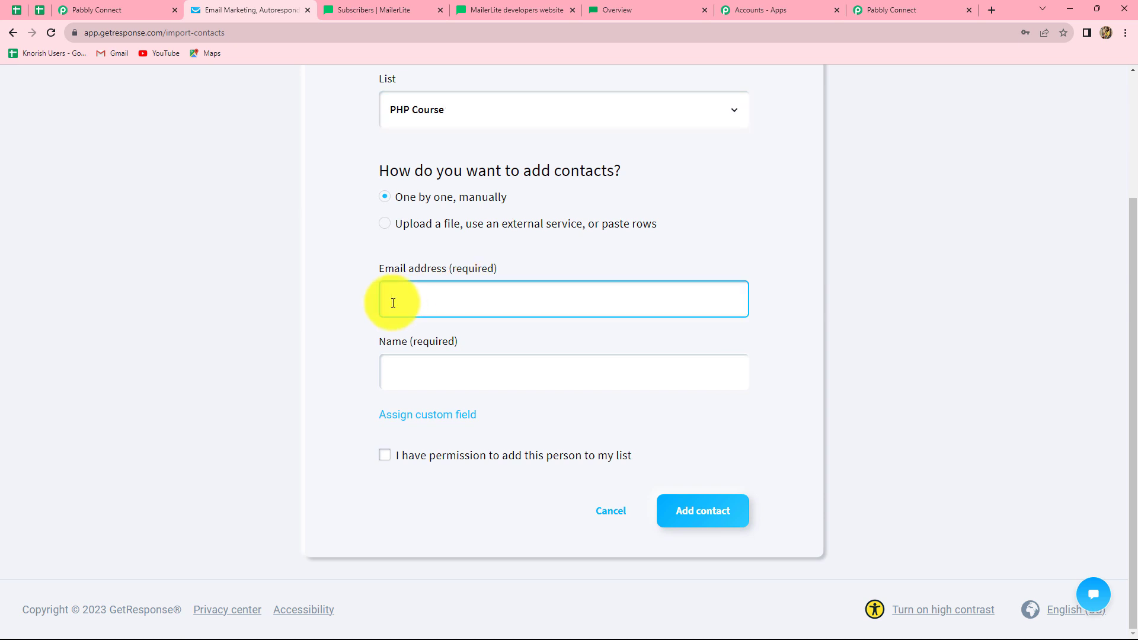
key("ctrl+v")
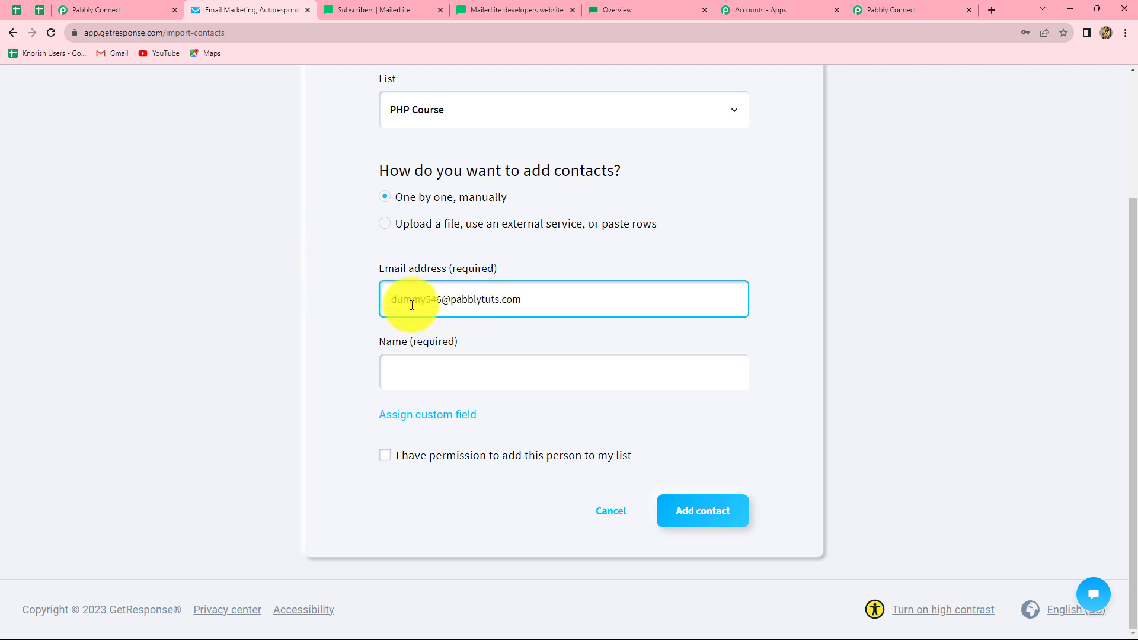
left_click(463, 373)
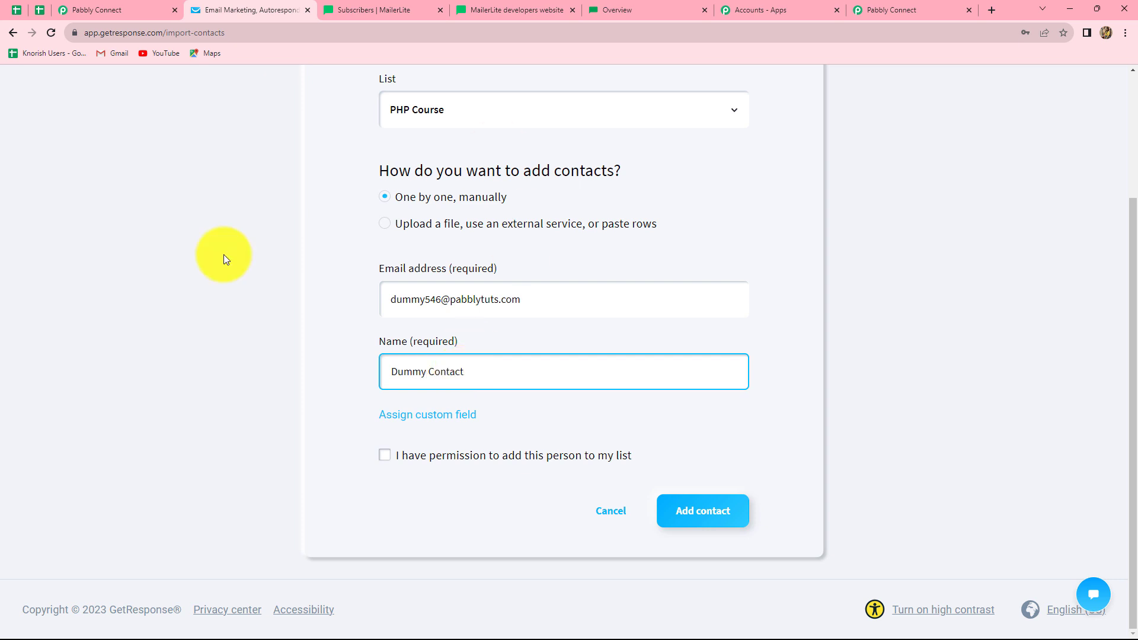
left_click(385, 456)
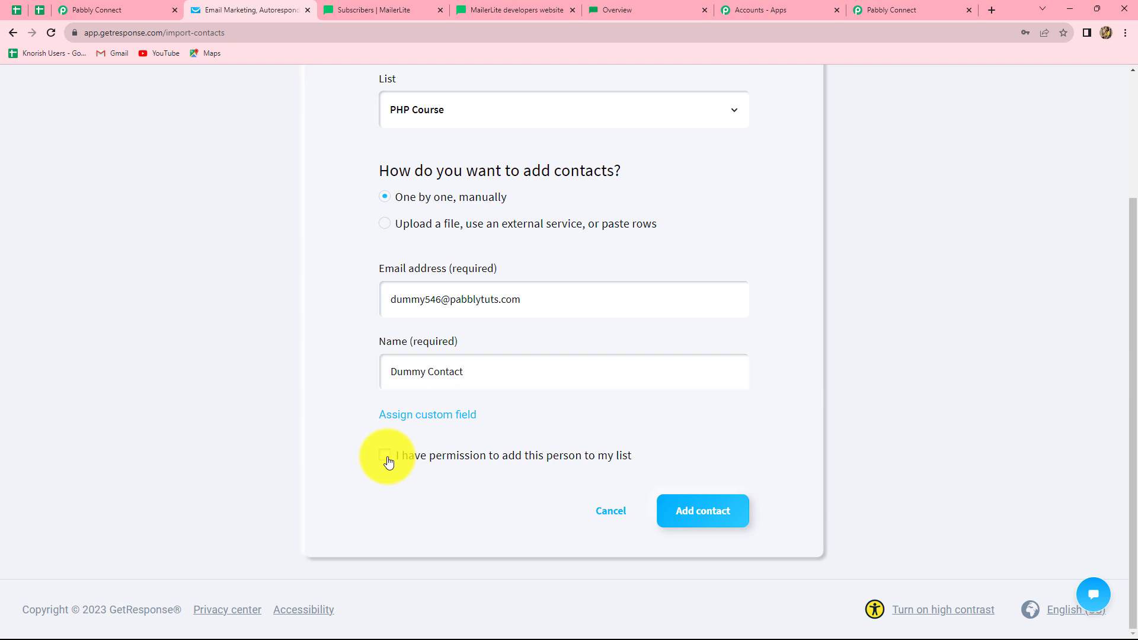
left_click(711, 520)
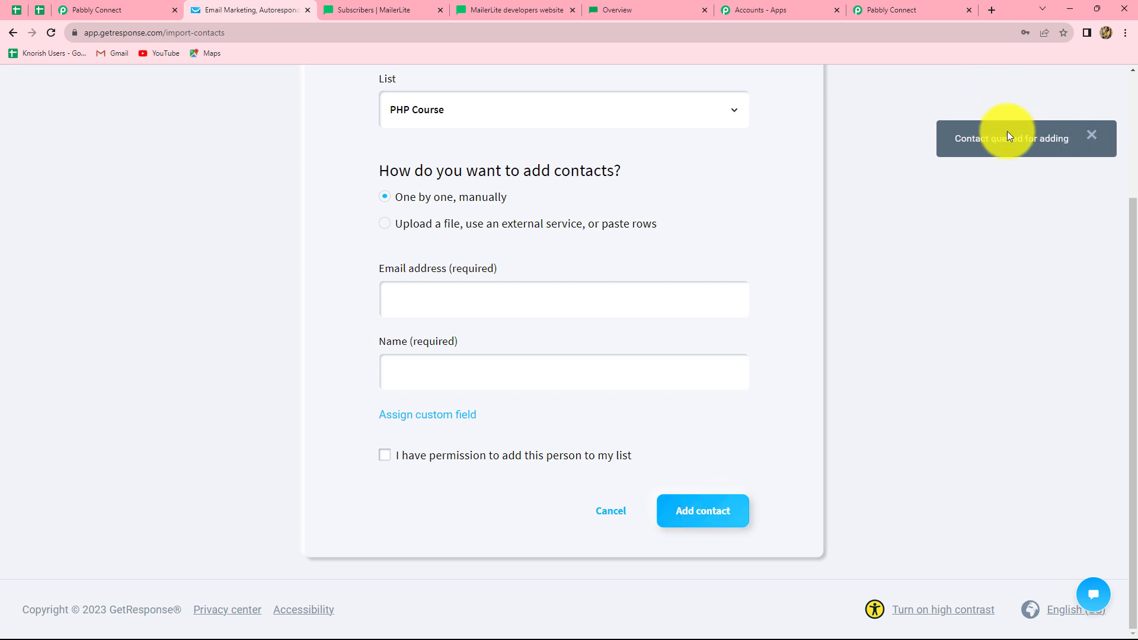
- Review the captured contact name, e-mail, ID and PHP Course campaign, briefly checking MailerLite subscribers
left_click(918, 9)
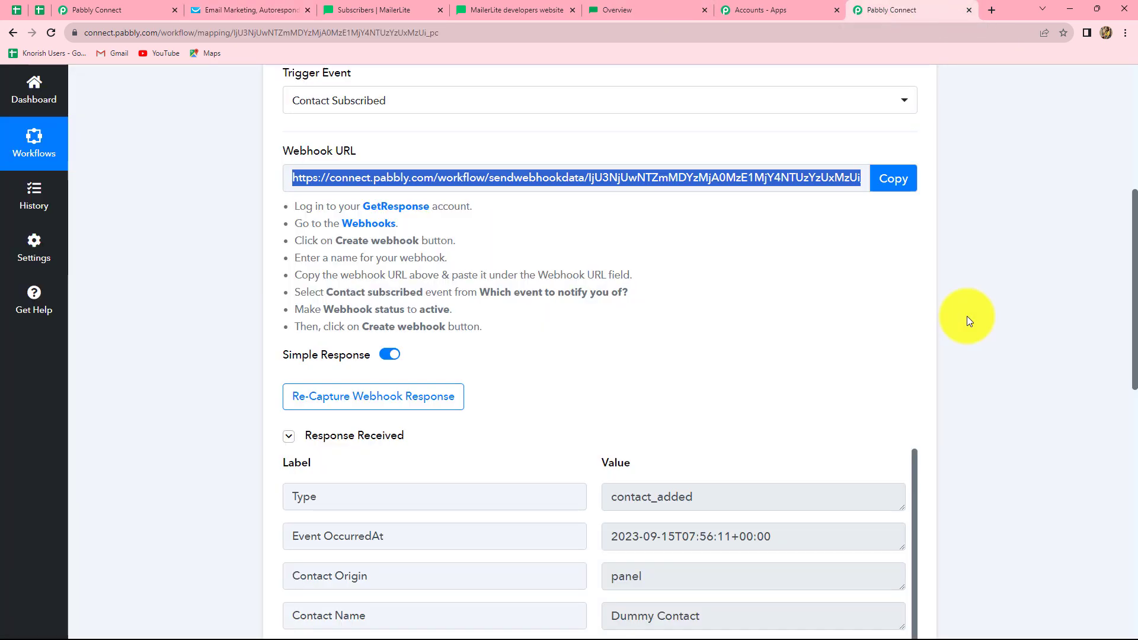
scroll(968, 318, "down", 5)
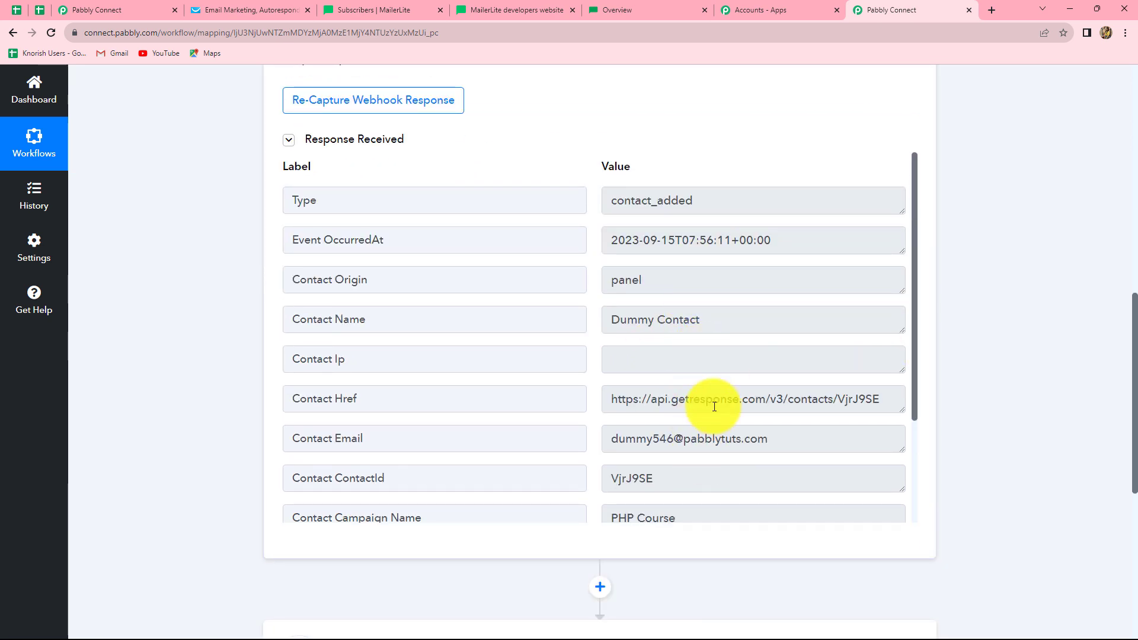
scroll(713, 401, "down", 2)
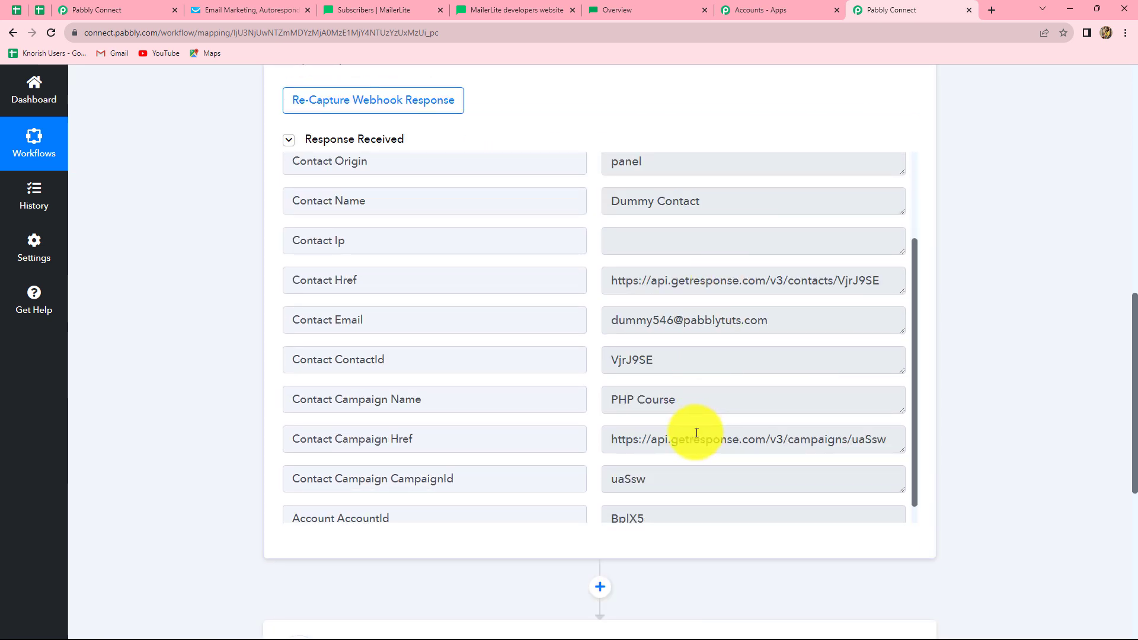
scroll(696, 432, "down", 1)
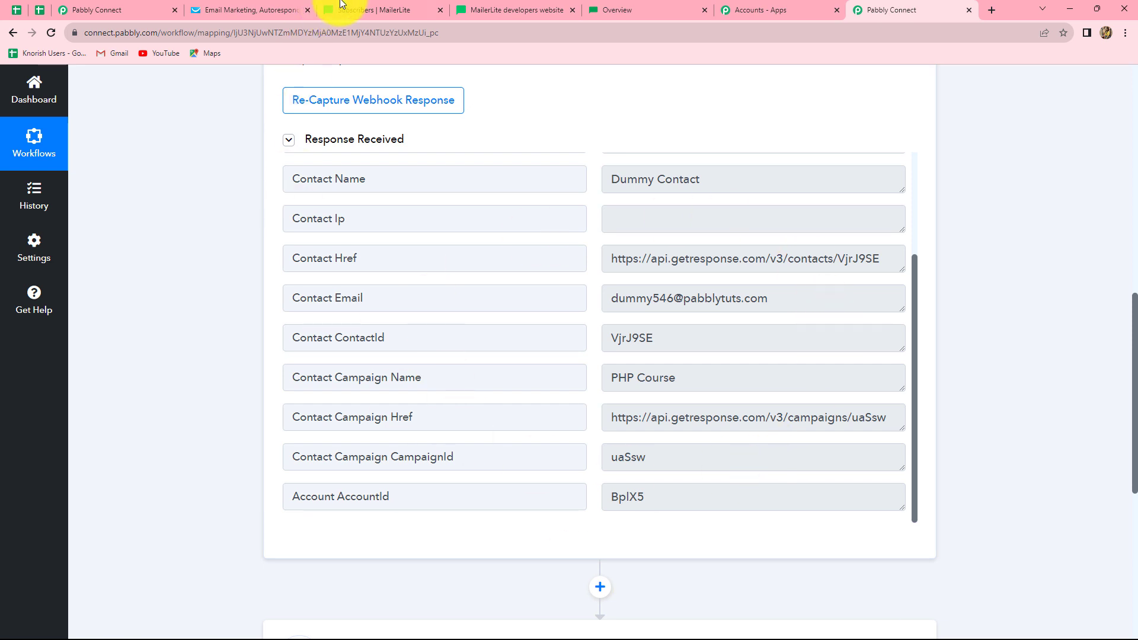
left_click(361, 10)
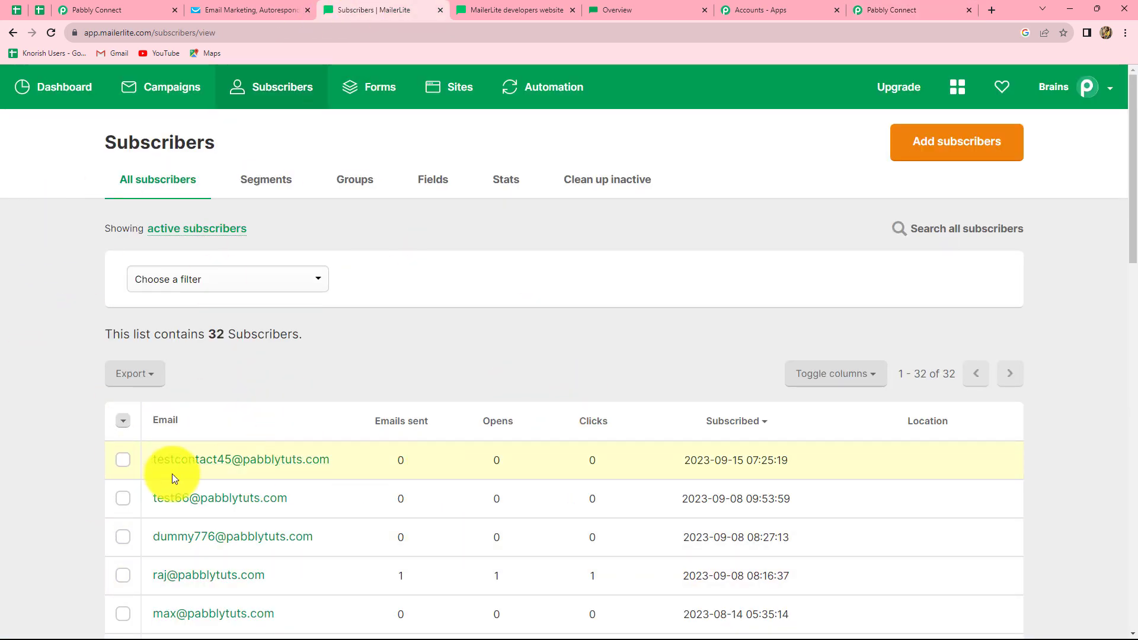
left_click(949, 7)
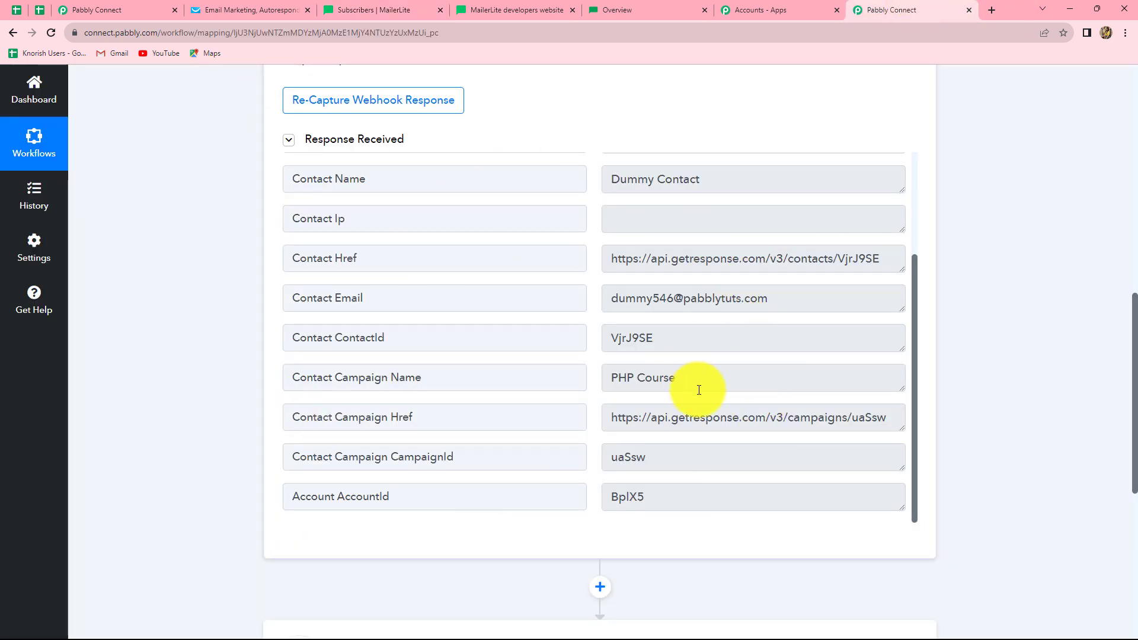
scroll(693, 386, "down", 5)
- Set the action step to API by Pabbly with the POST action event
left_click(607, 312)
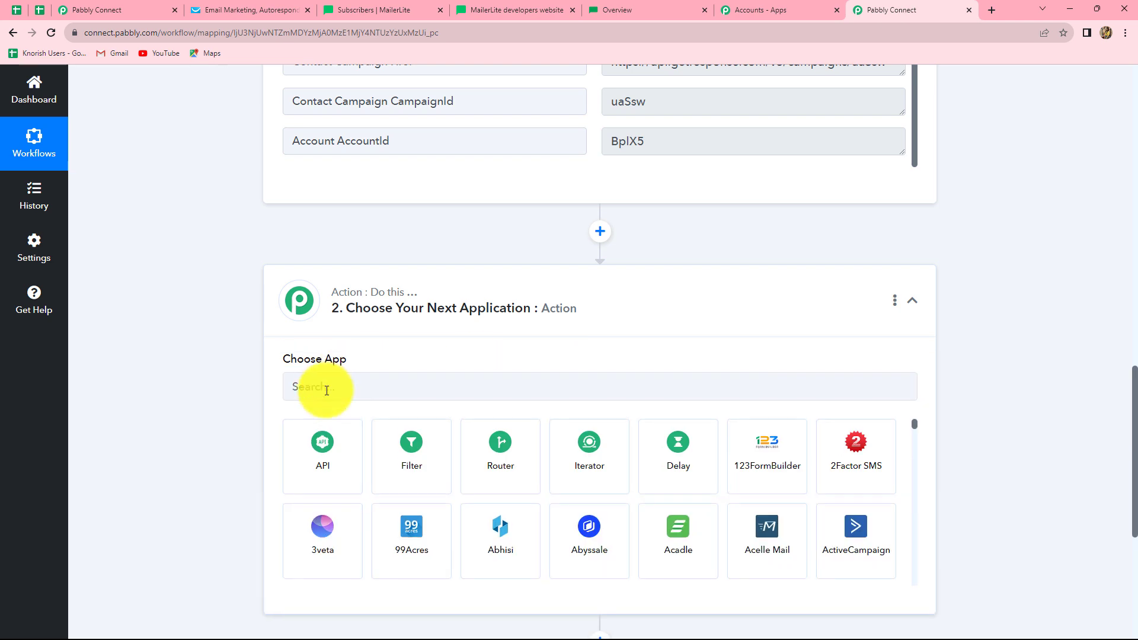
left_click(325, 388)
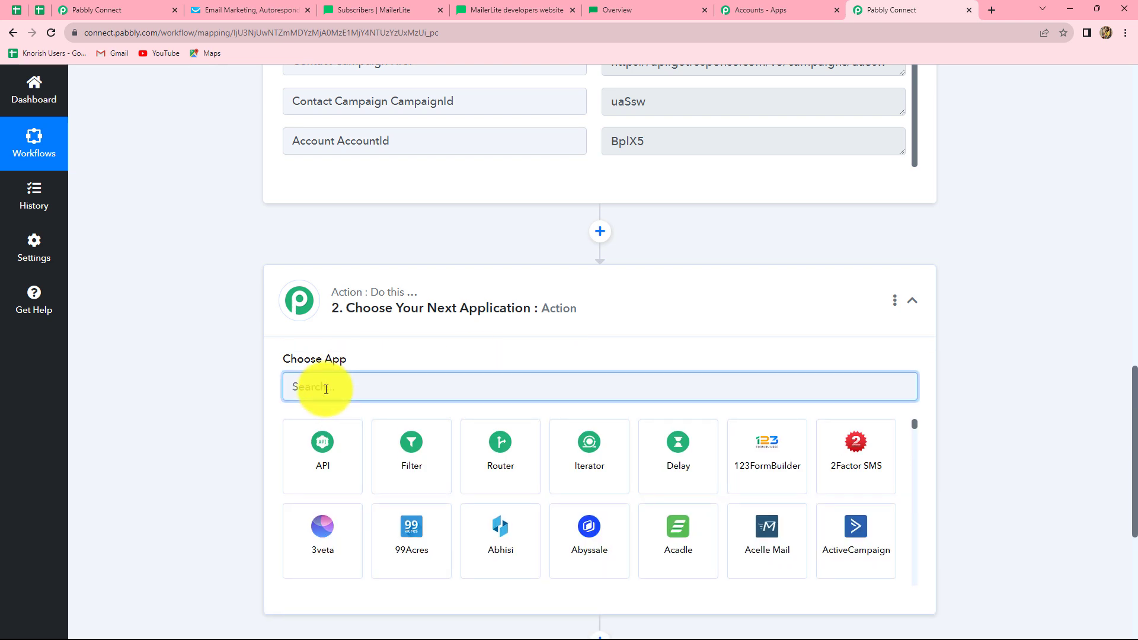
left_click(309, 462)
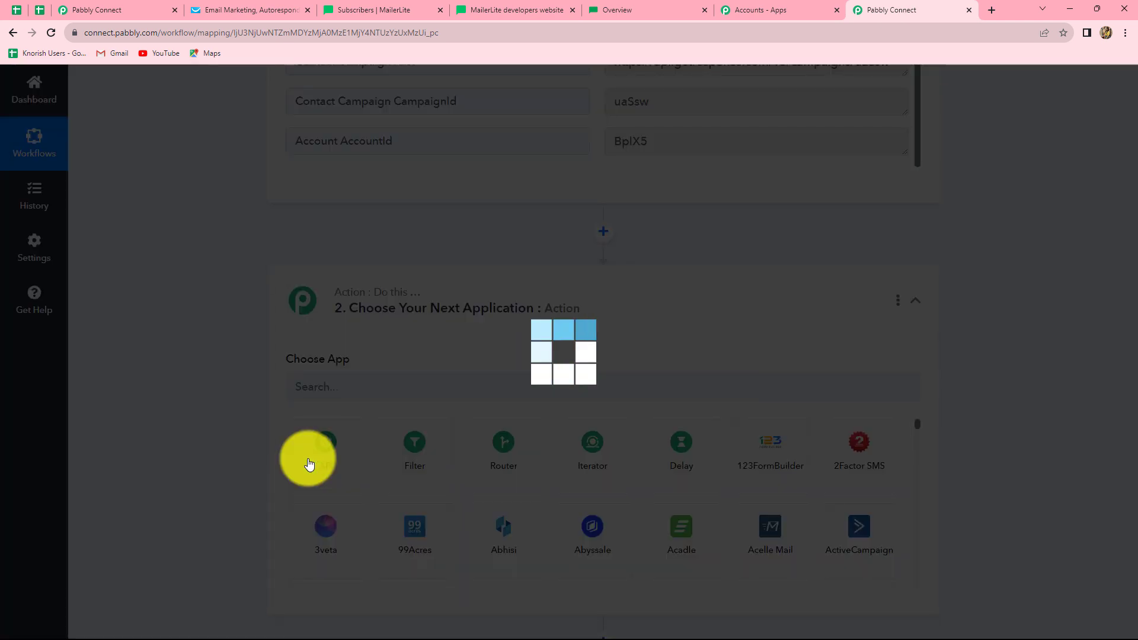
scroll(309, 461, "down", 3)
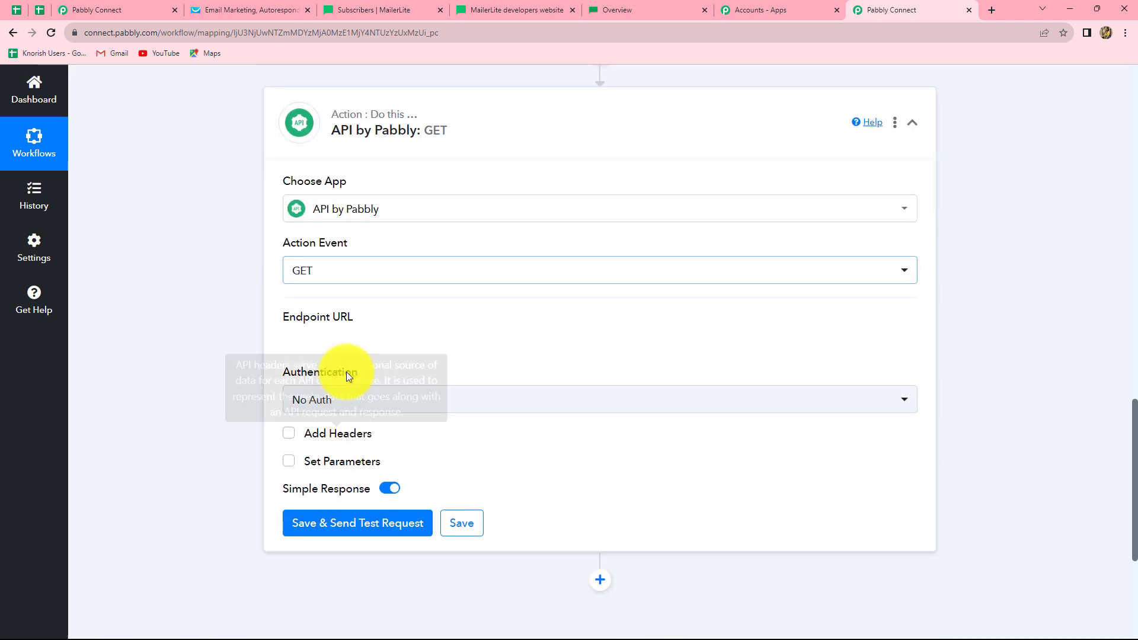
left_click(343, 273)
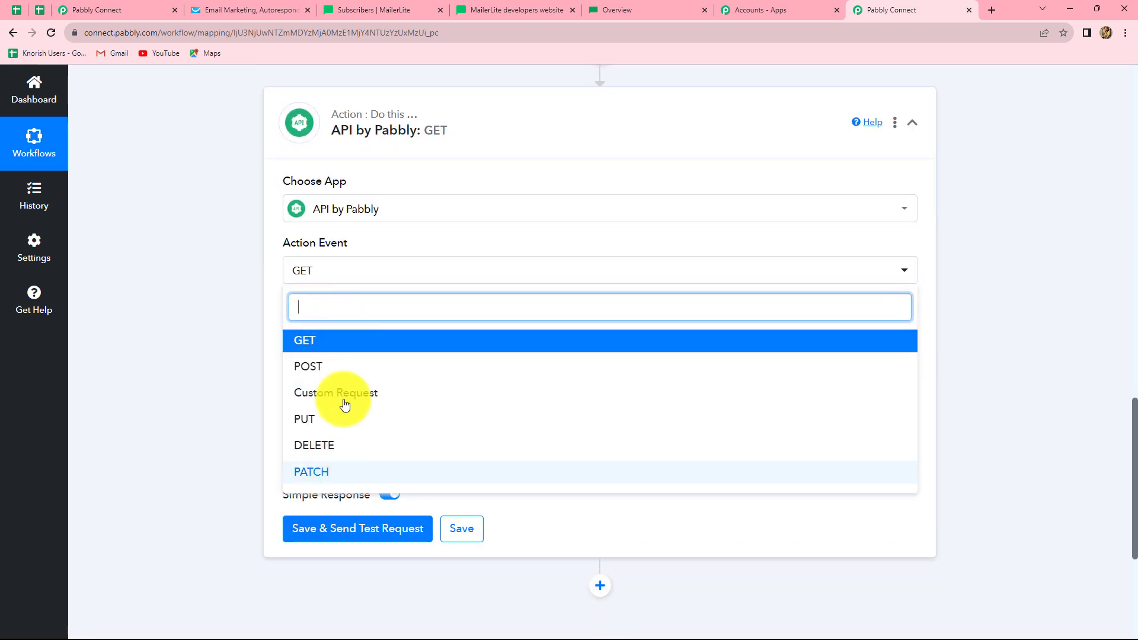
left_click(317, 370)
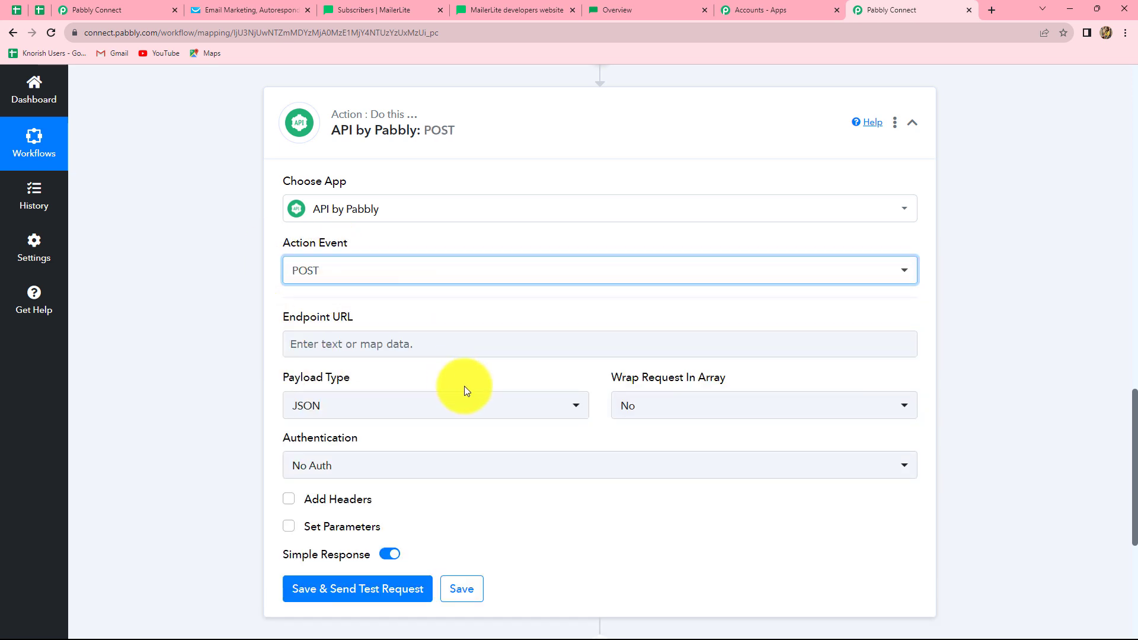
- Read the Endpoint URL help and bring up MailerLite's developer API documentation
scroll(465, 386, "up", 7)
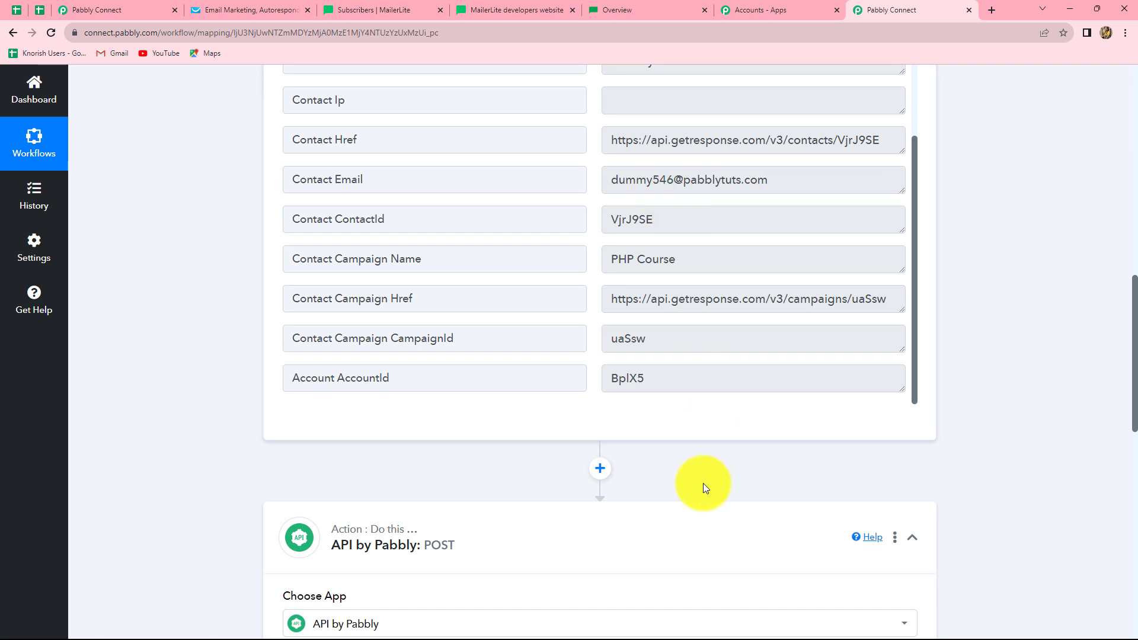
scroll(706, 485, "down", 9)
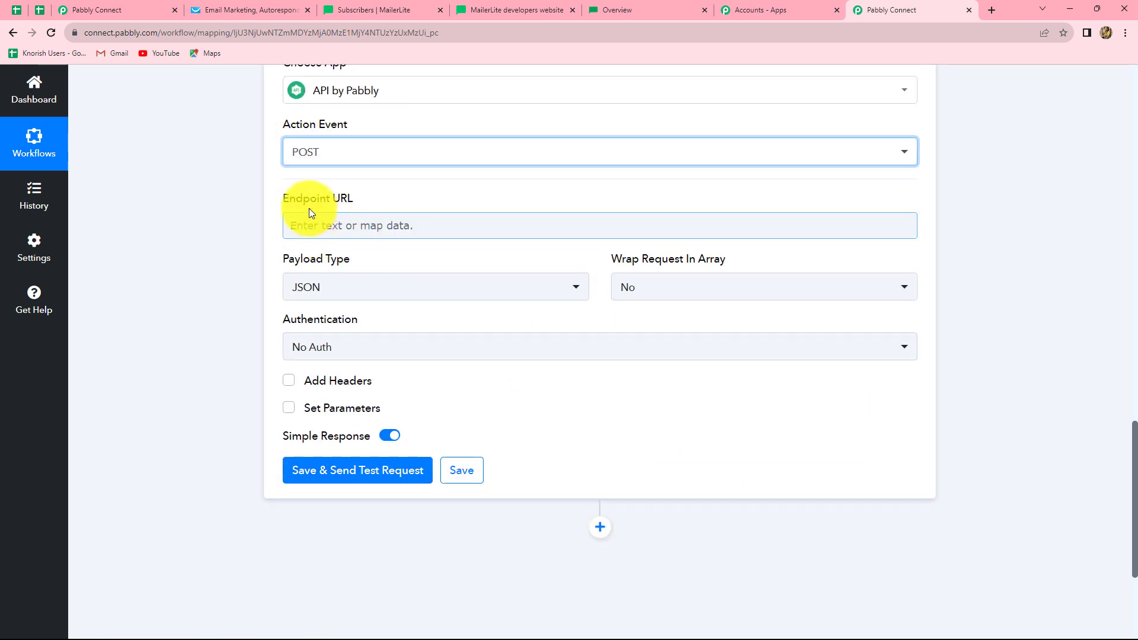
mouse_move(298, 209)
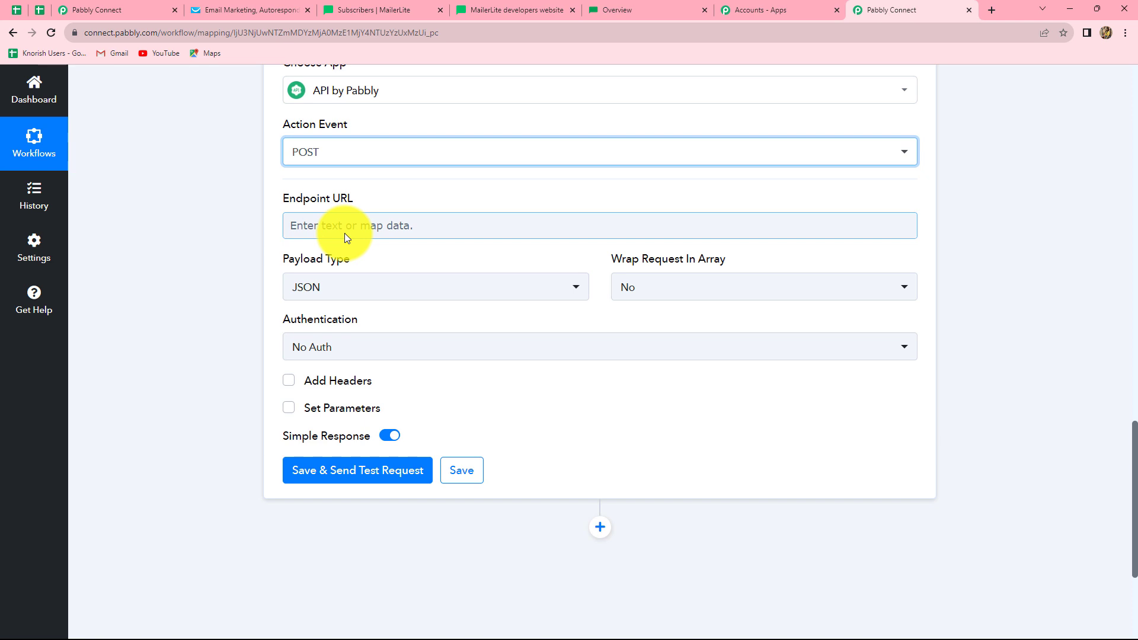
left_click(517, 10)
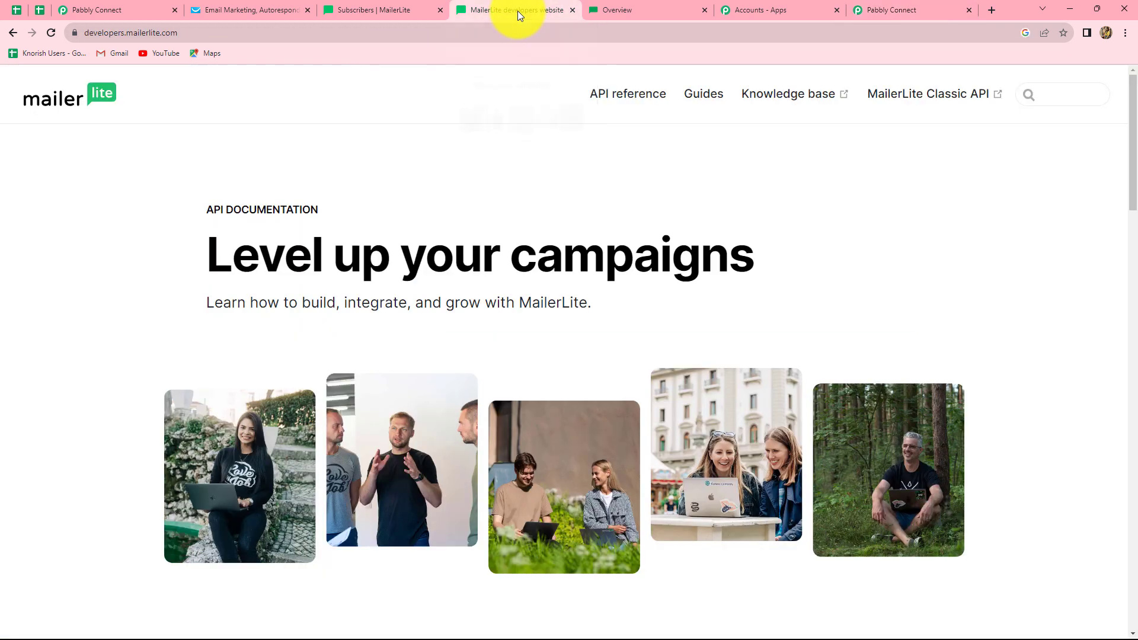
- Open the POST /subscribers page in the MailerLite Classic API reference
left_click(917, 95)
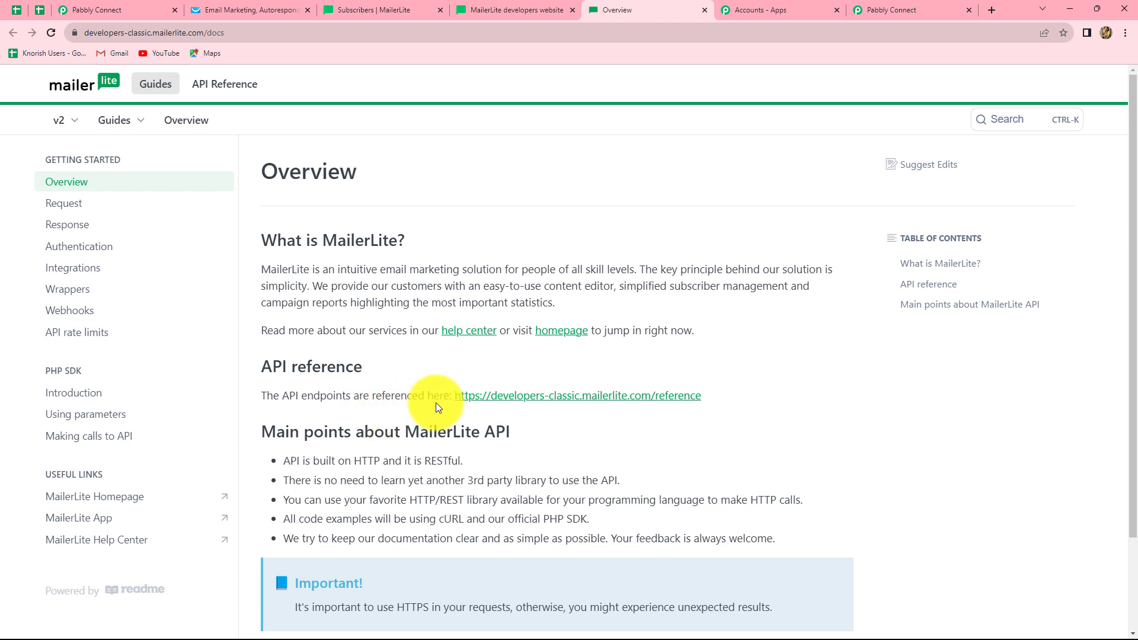
left_click(503, 400)
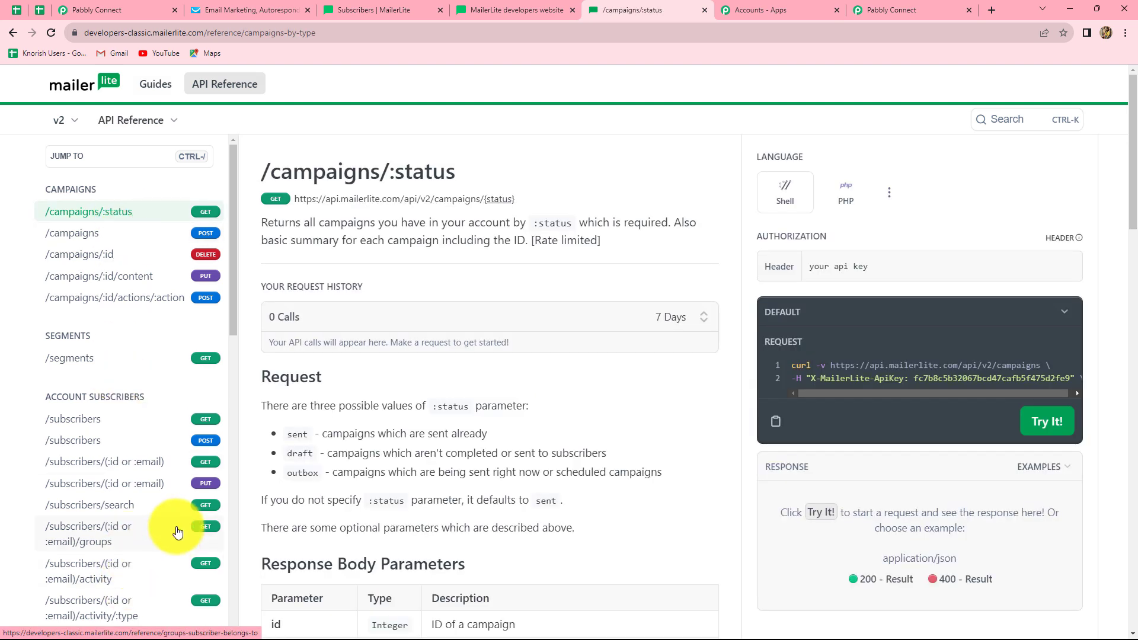
scroll(320, 504, "down", 2)
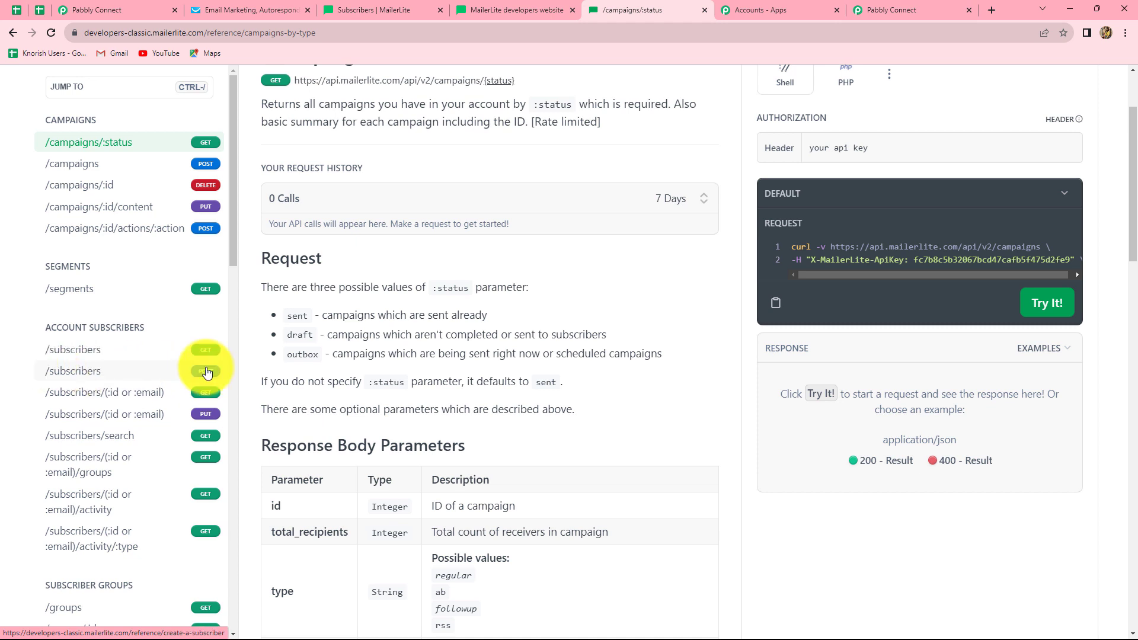
left_click(207, 372)
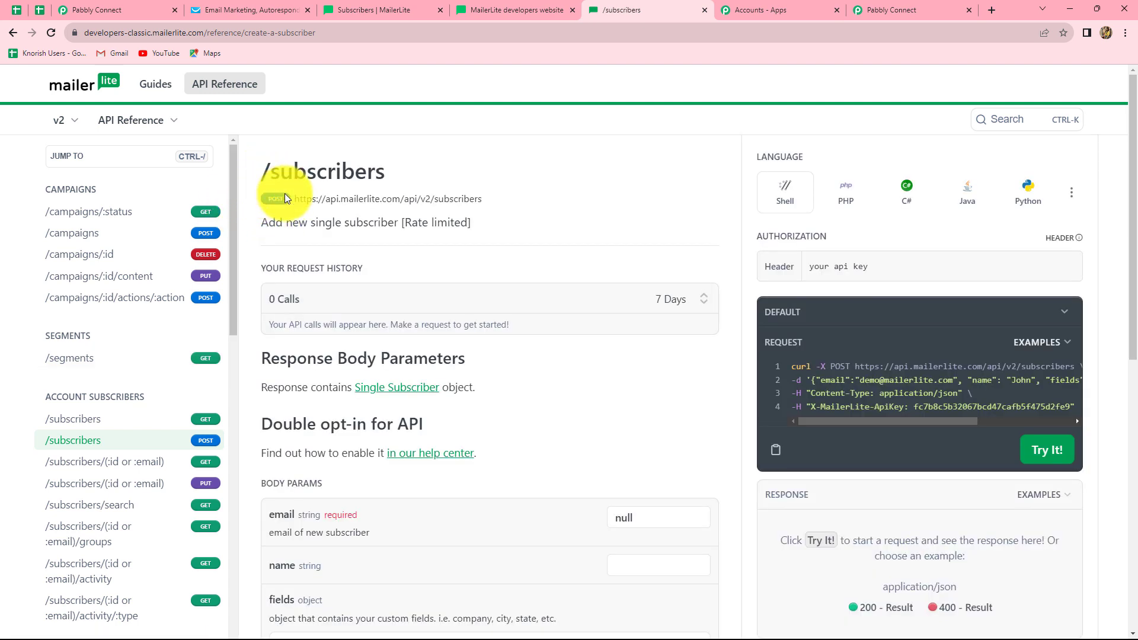
left_click_drag(294, 198, 493, 205)
key("ctrl+c")
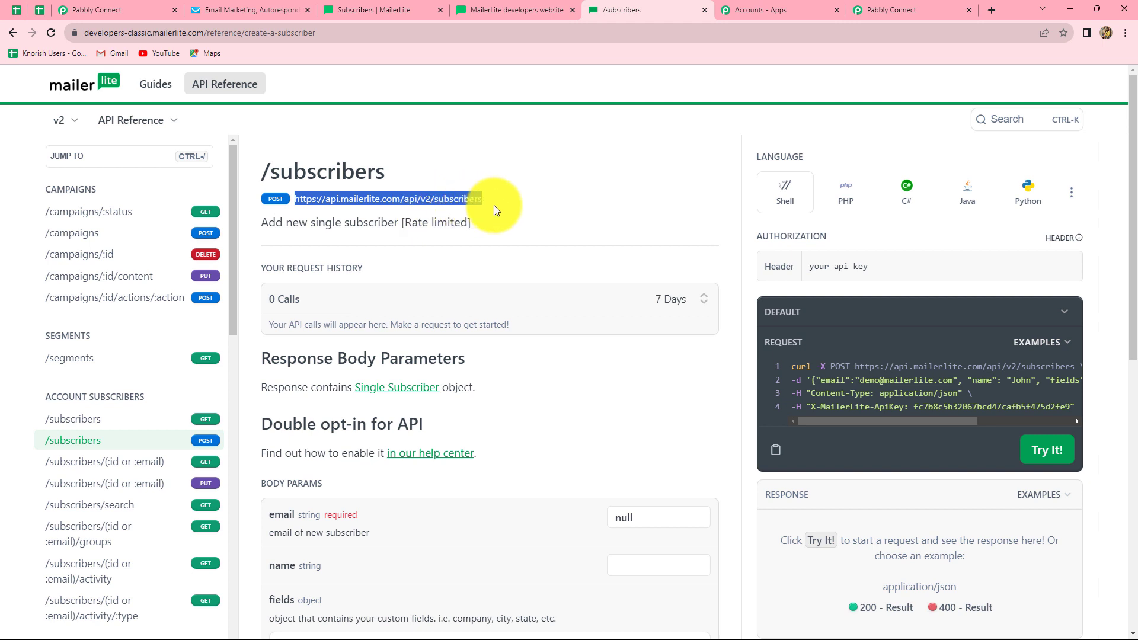
left_click(891, 10)
left_click(308, 226)
key("ctrl+v")
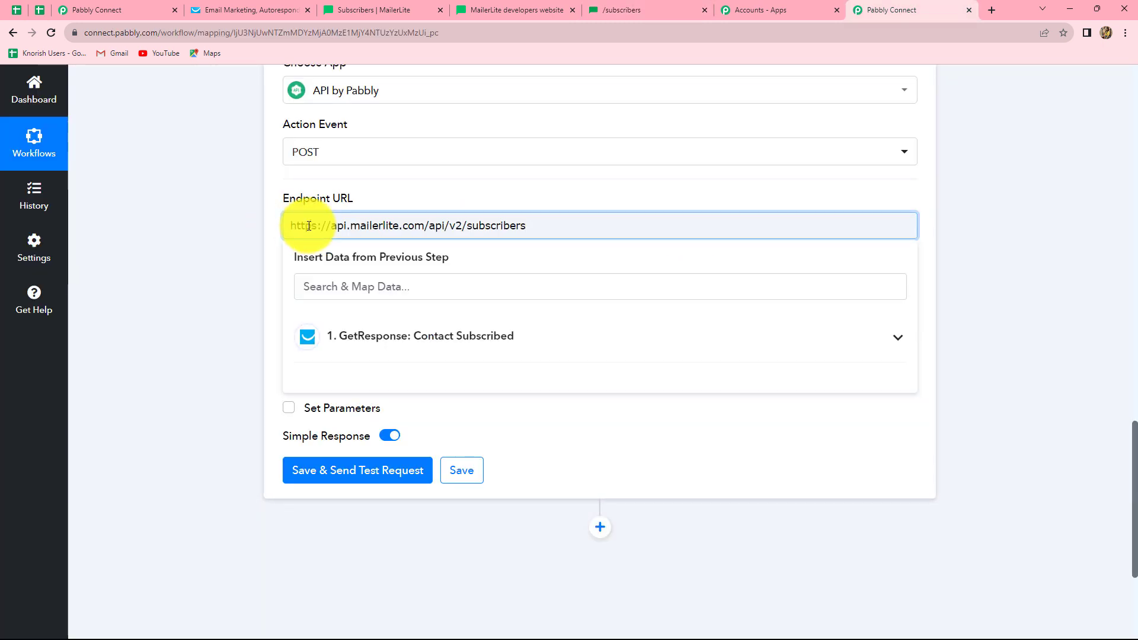
- Dismiss the mapping suggestions and leave Wrap Request In Array set to No
scroll(1008, 218, "up", 1)
left_click(1008, 219)
scroll(567, 405, "down", 1)
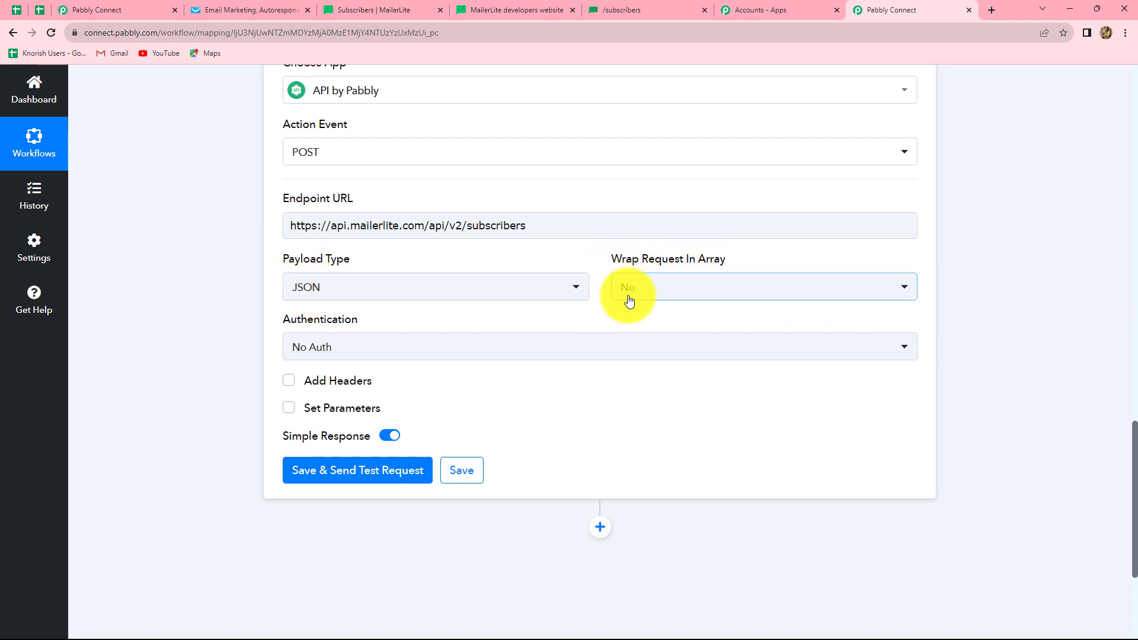
left_click(666, 290)
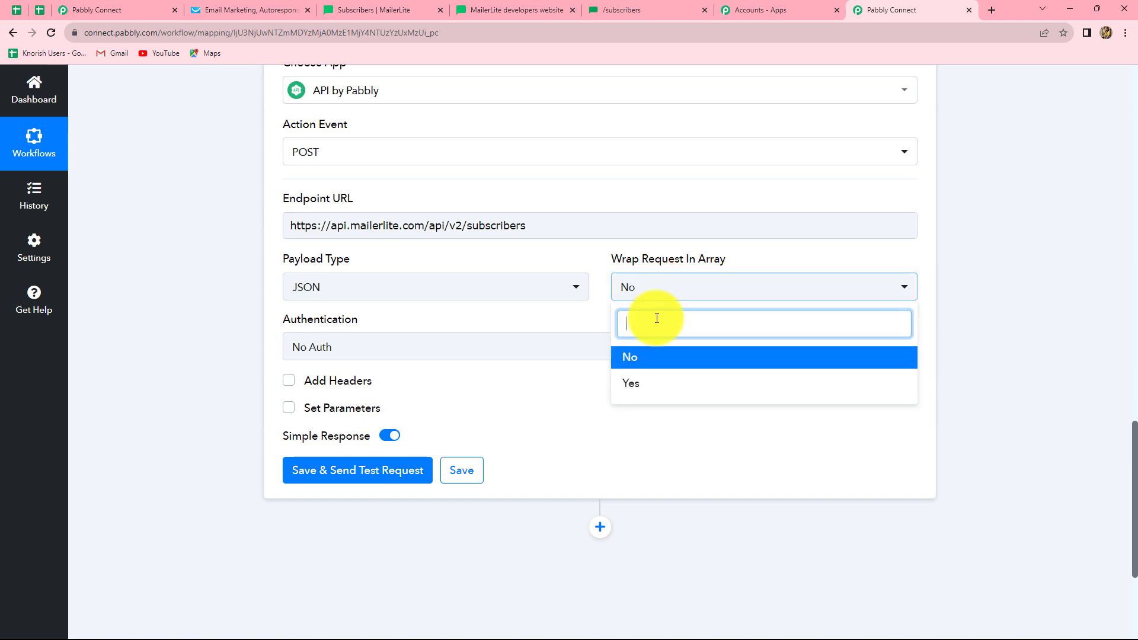
left_click(642, 366)
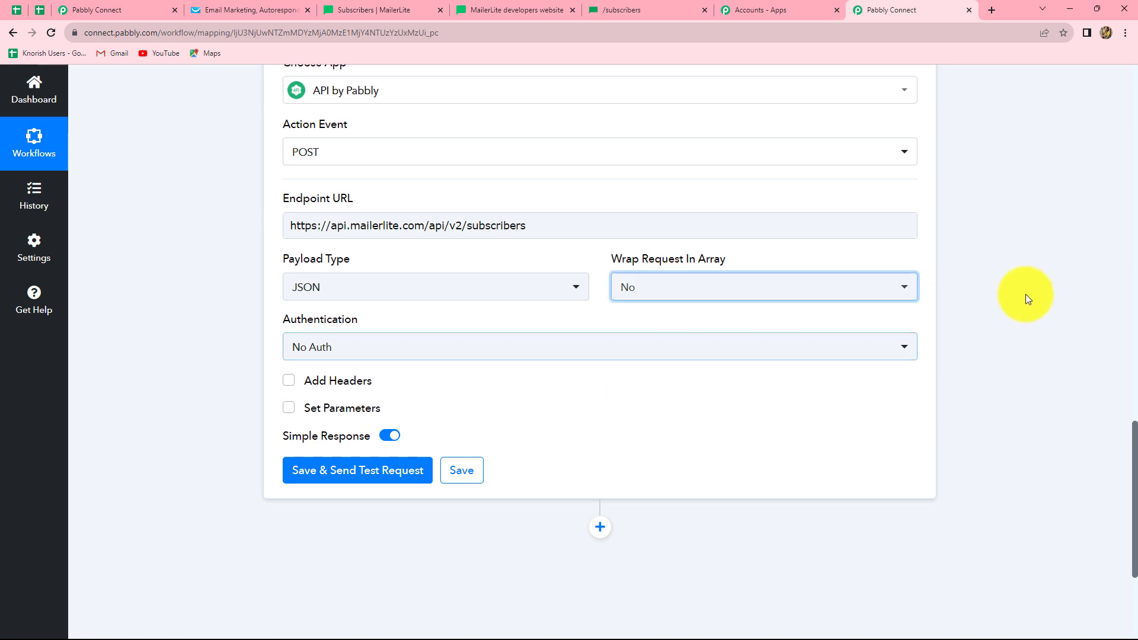
- Set Authentication to No Auth and enable Add Headers with an empty Label/Value row
left_click(349, 348)
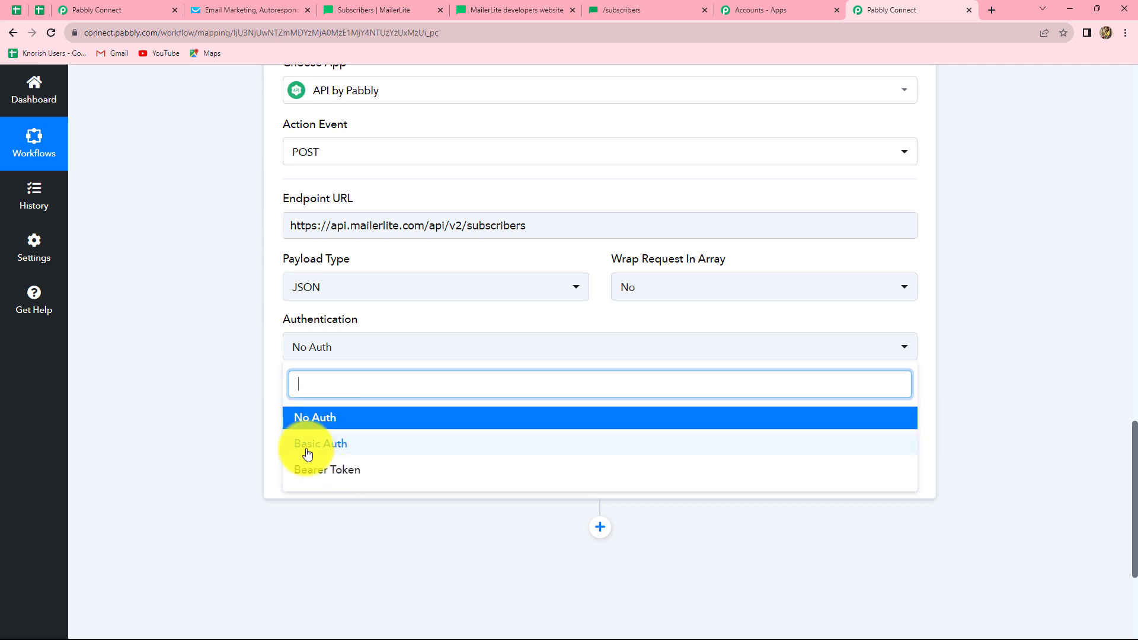
left_click(622, 10)
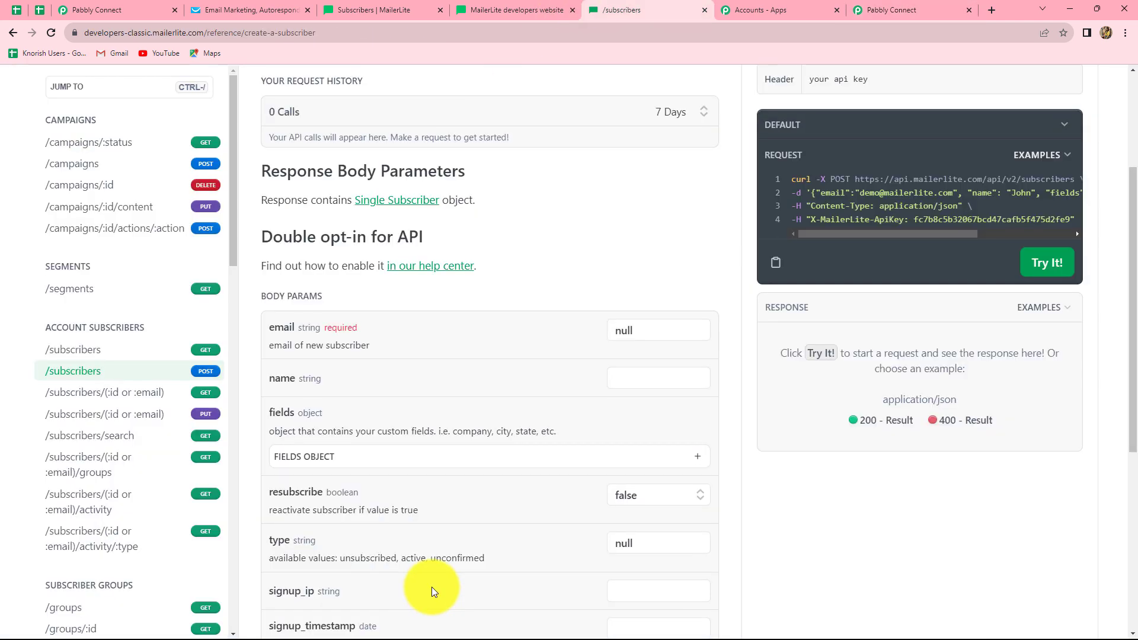
scroll(433, 591, "down", 6)
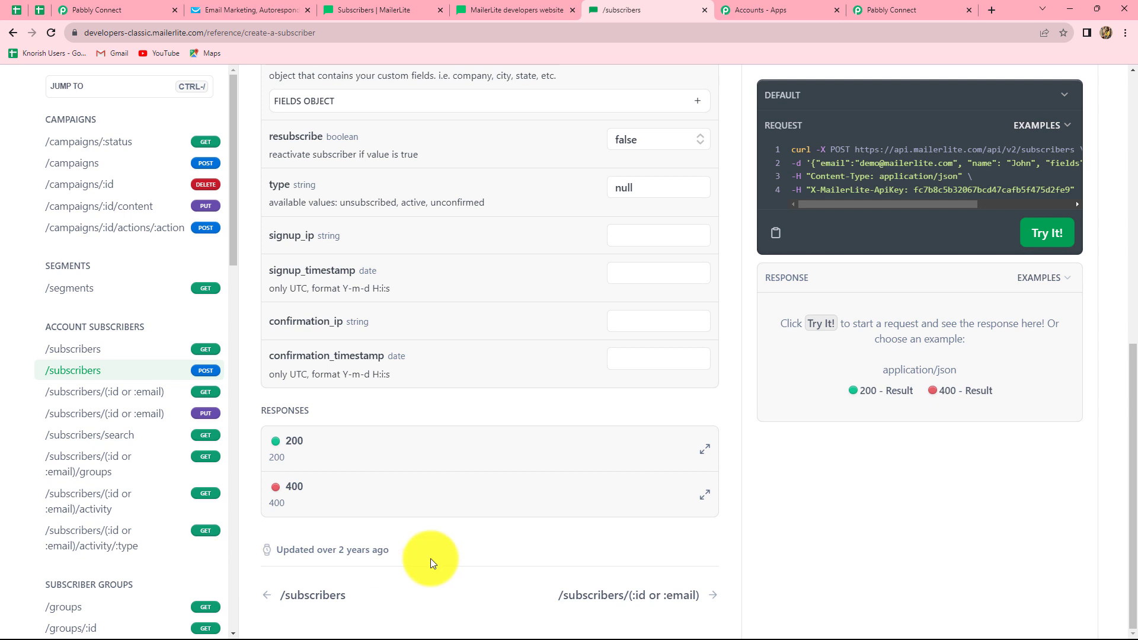
scroll(430, 558, "up", 5)
left_click(891, 10)
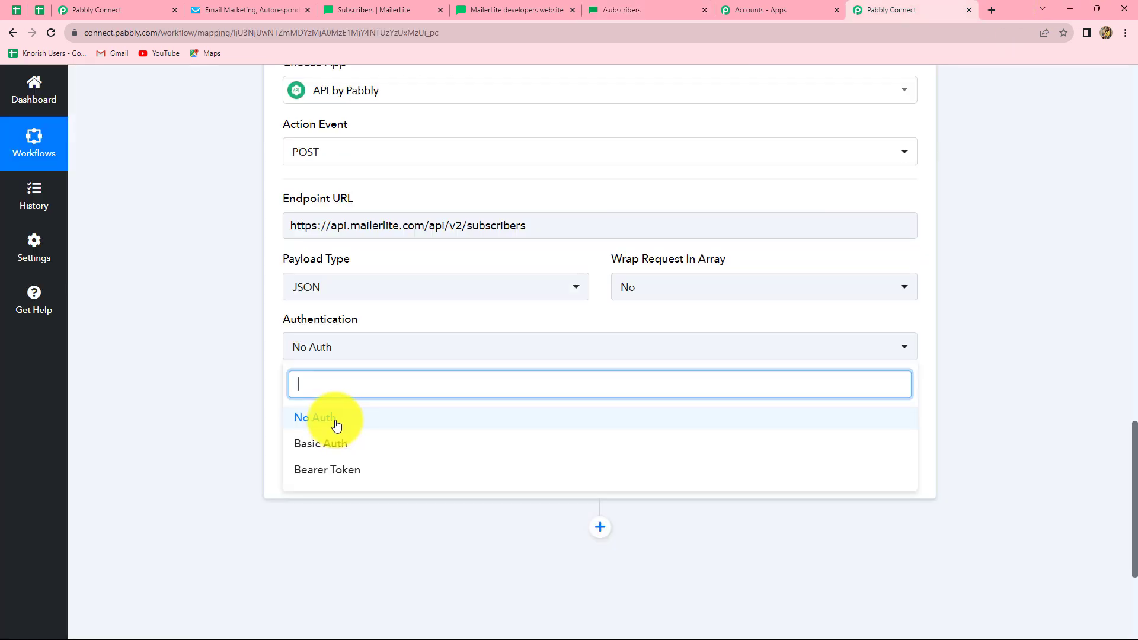
left_click(314, 427)
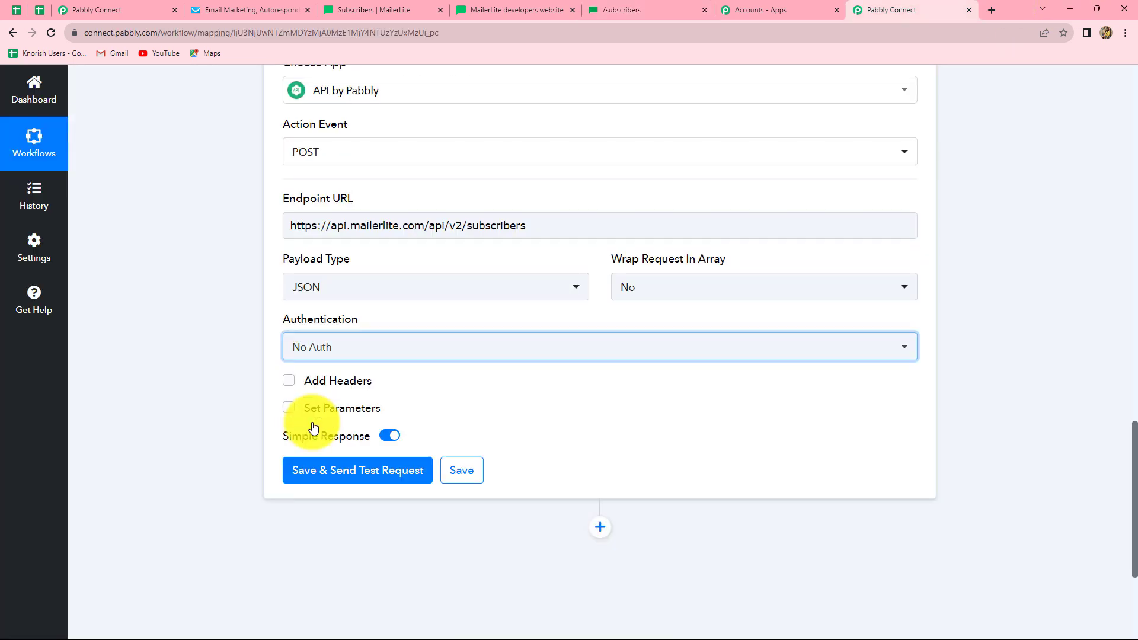
left_click(312, 381)
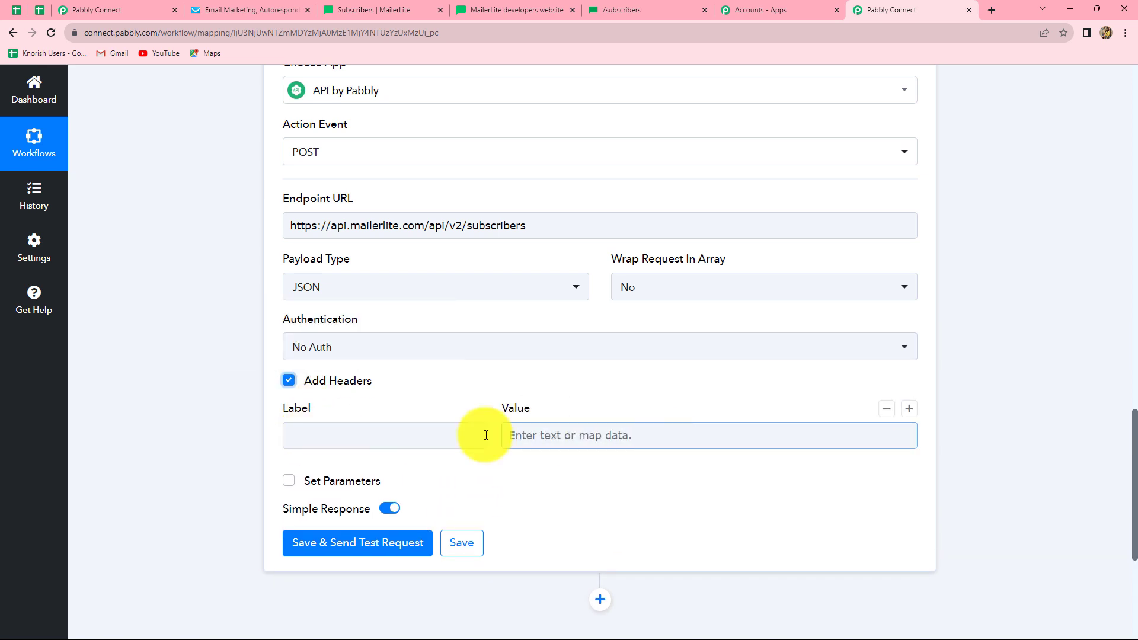
left_click(326, 436)
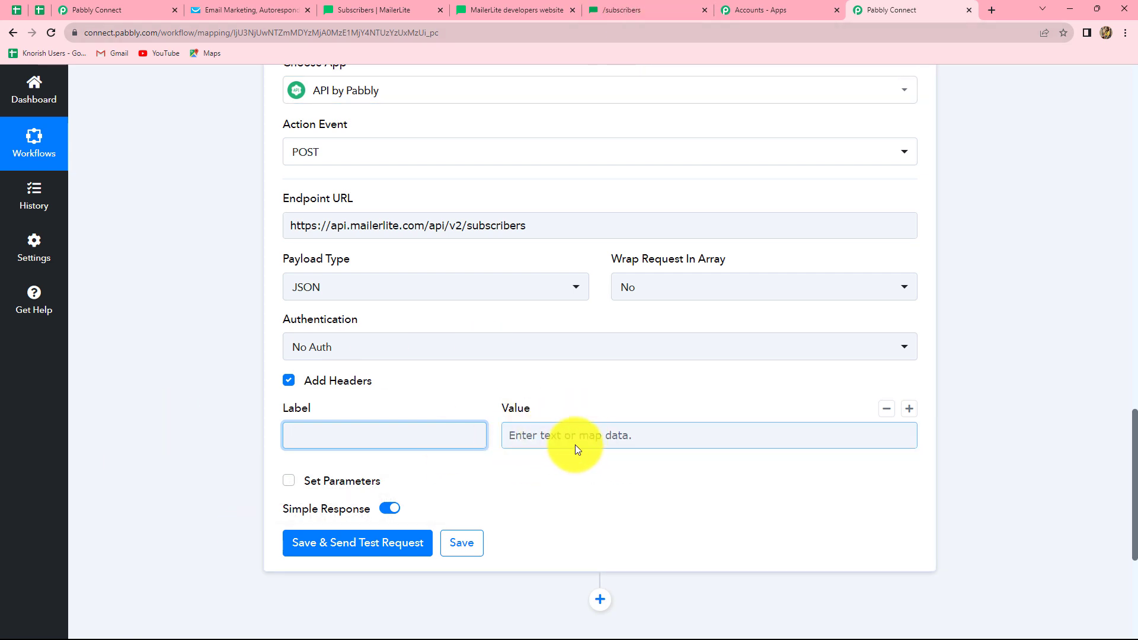
- Set the header Label to X-MailerLite-ApiKey, copied from the docs' curl example
left_click(612, 9)
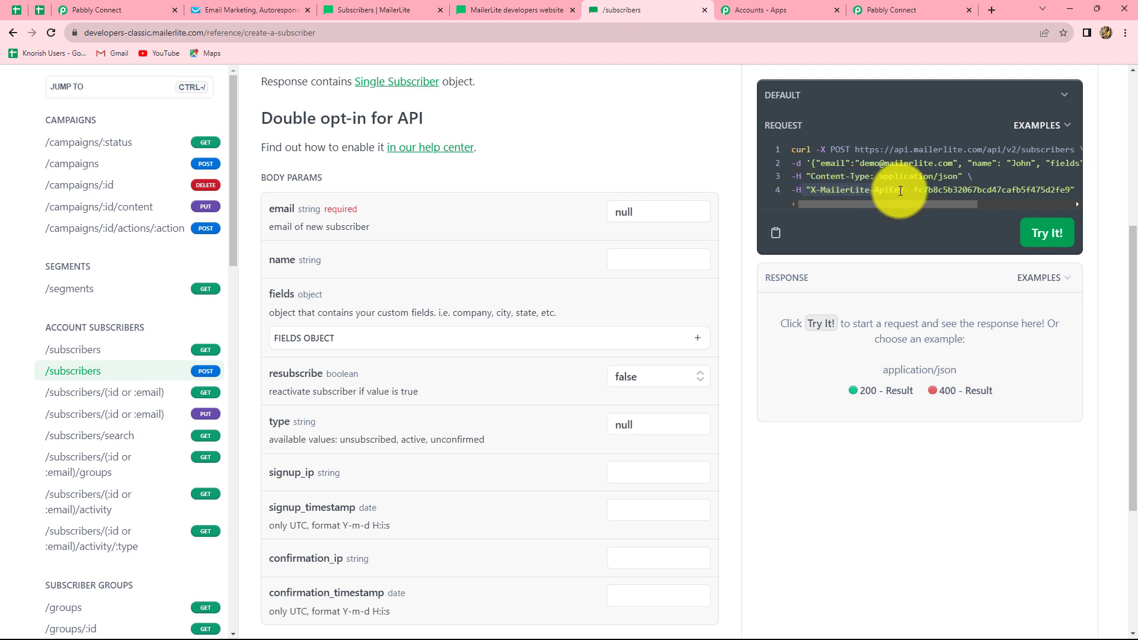
left_click(913, 9)
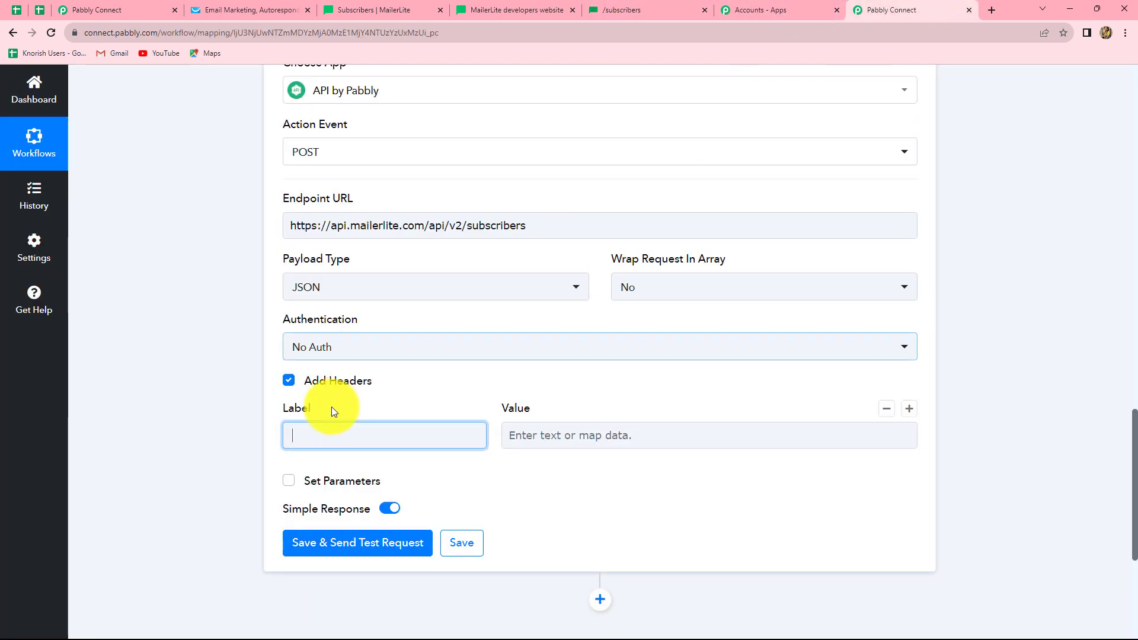
key("ctrl+v")
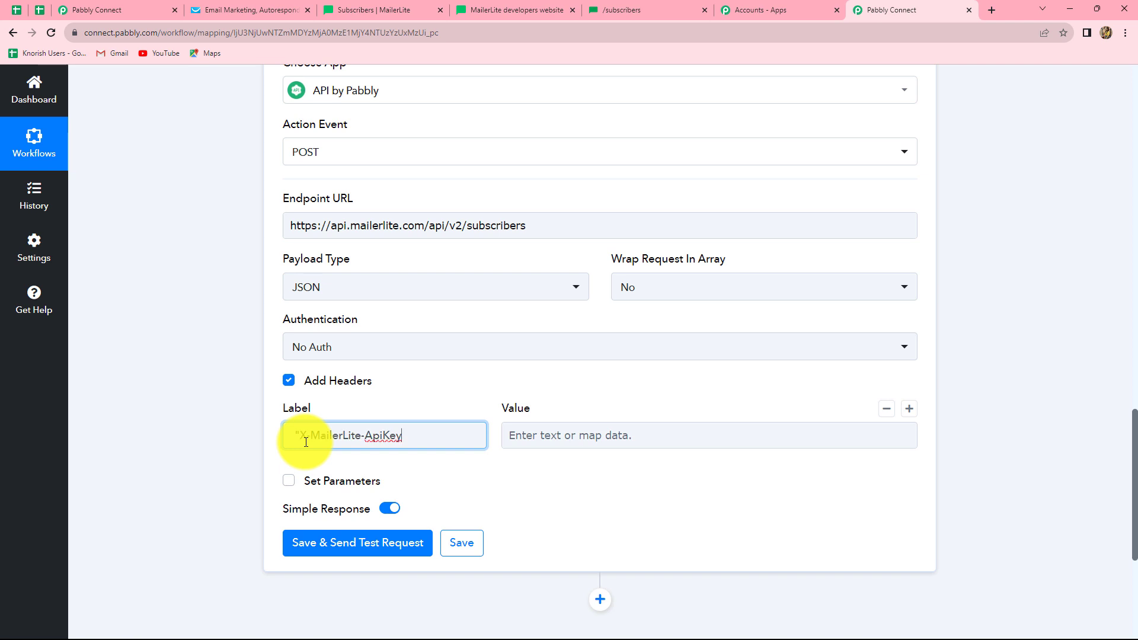
key("BackSpace")
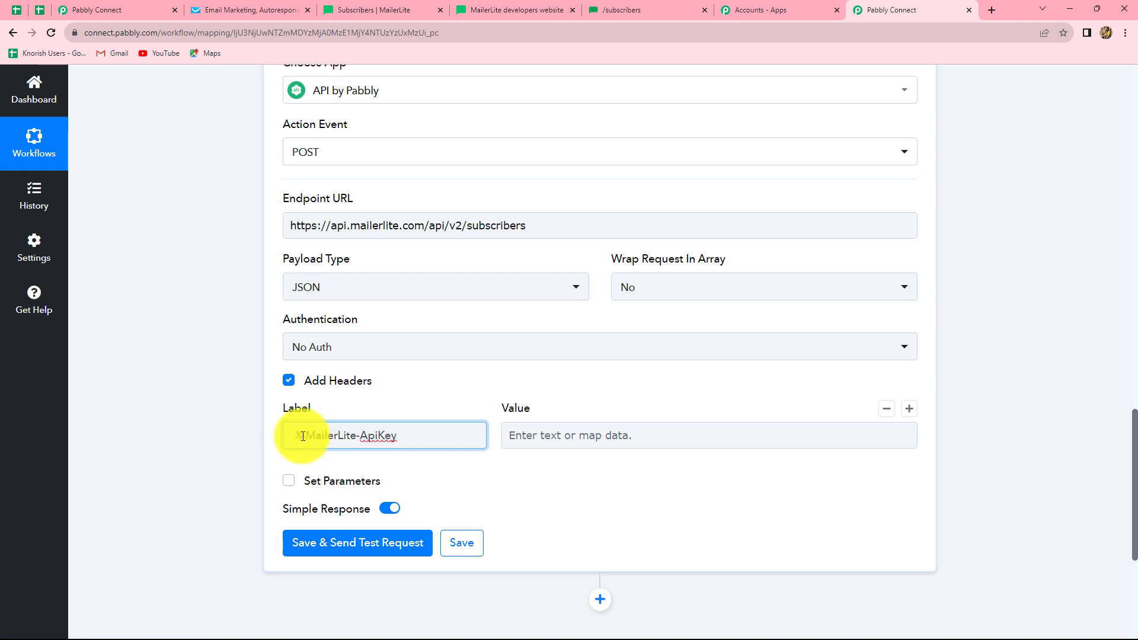
left_click(913, 434)
left_click(979, 423)
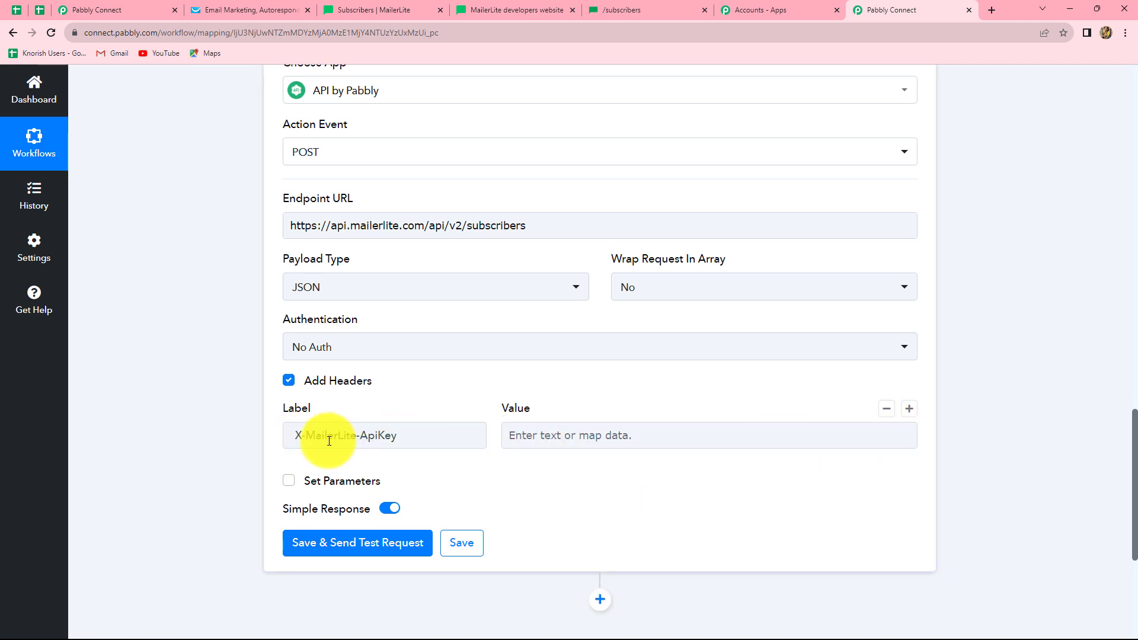
left_click(536, 442)
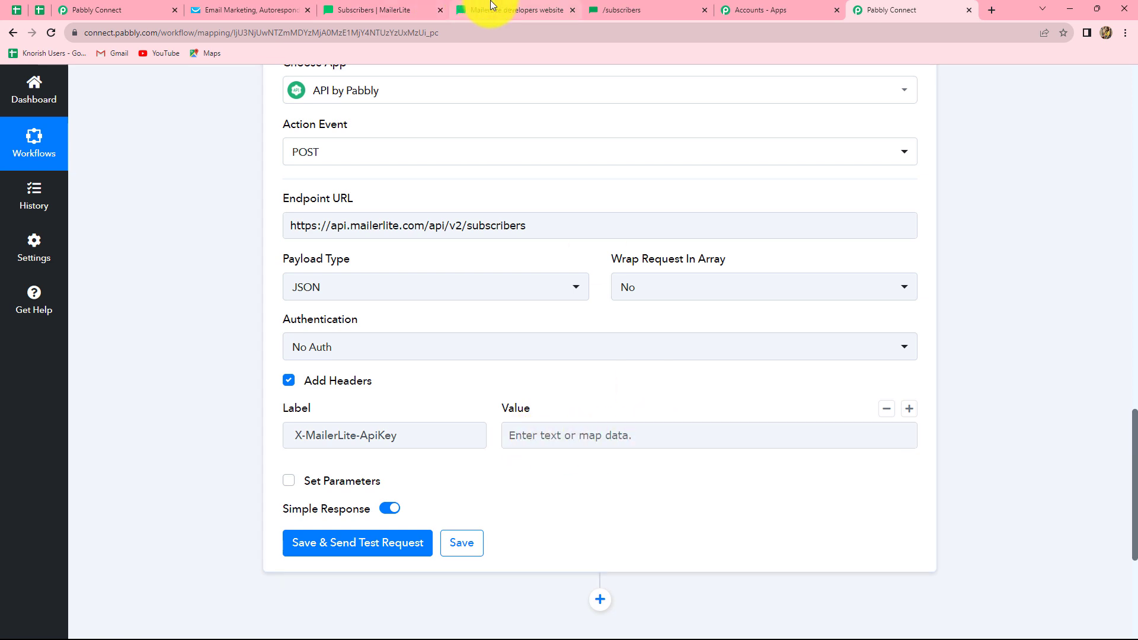
- Copy the API key from MailerLite's Integrations > Developer API page into the header Value
left_click(372, 11)
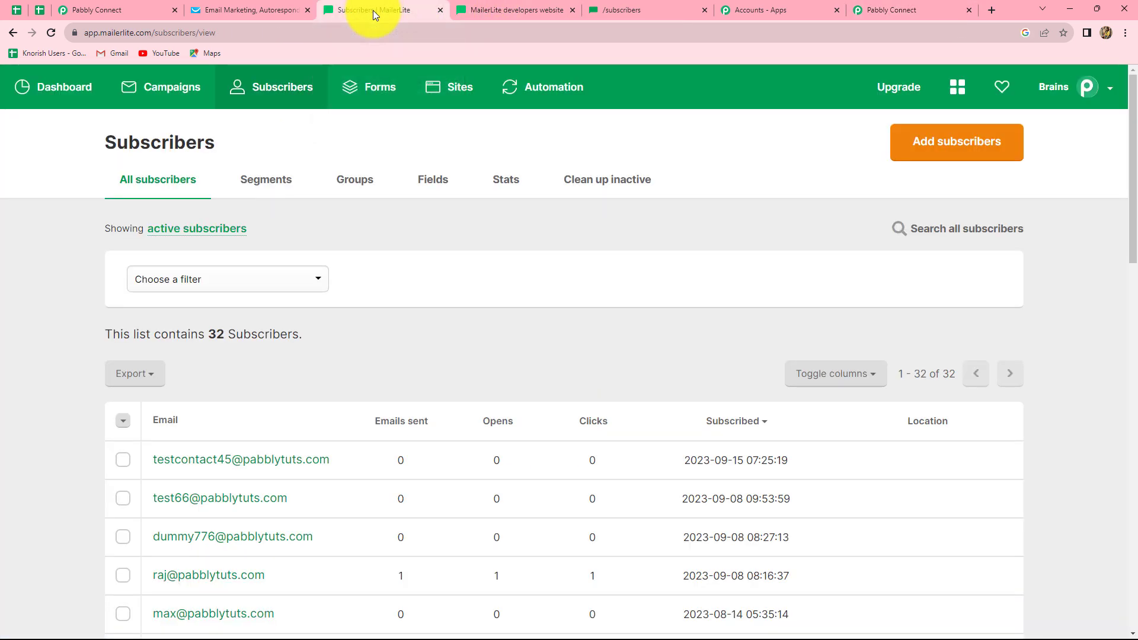
left_click(1104, 90)
left_click(1048, 290)
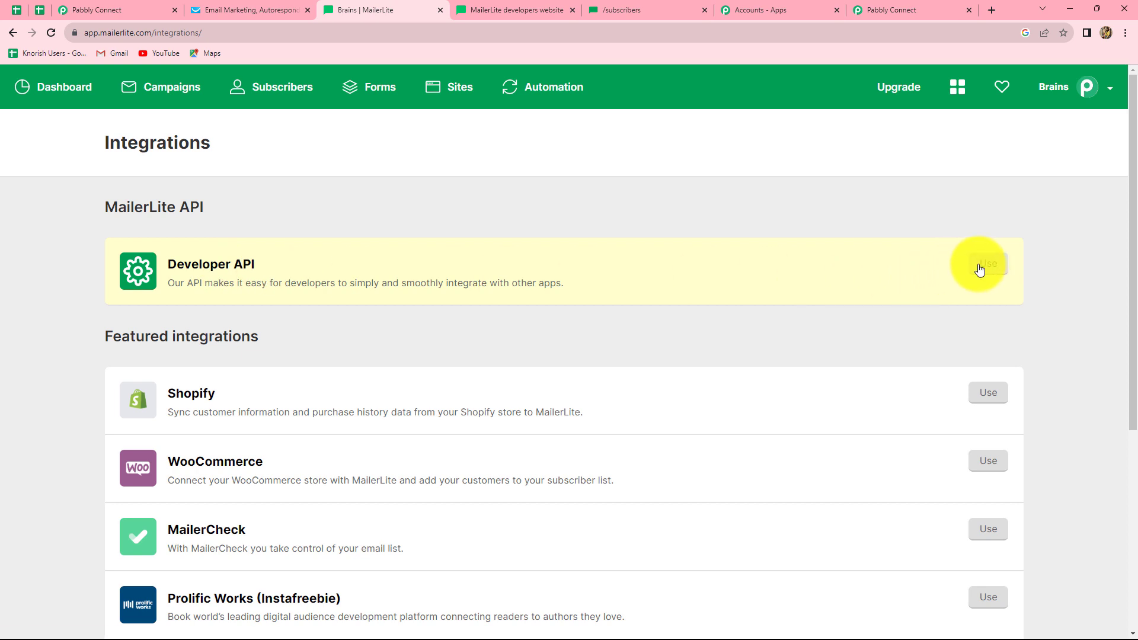
left_click(961, 265)
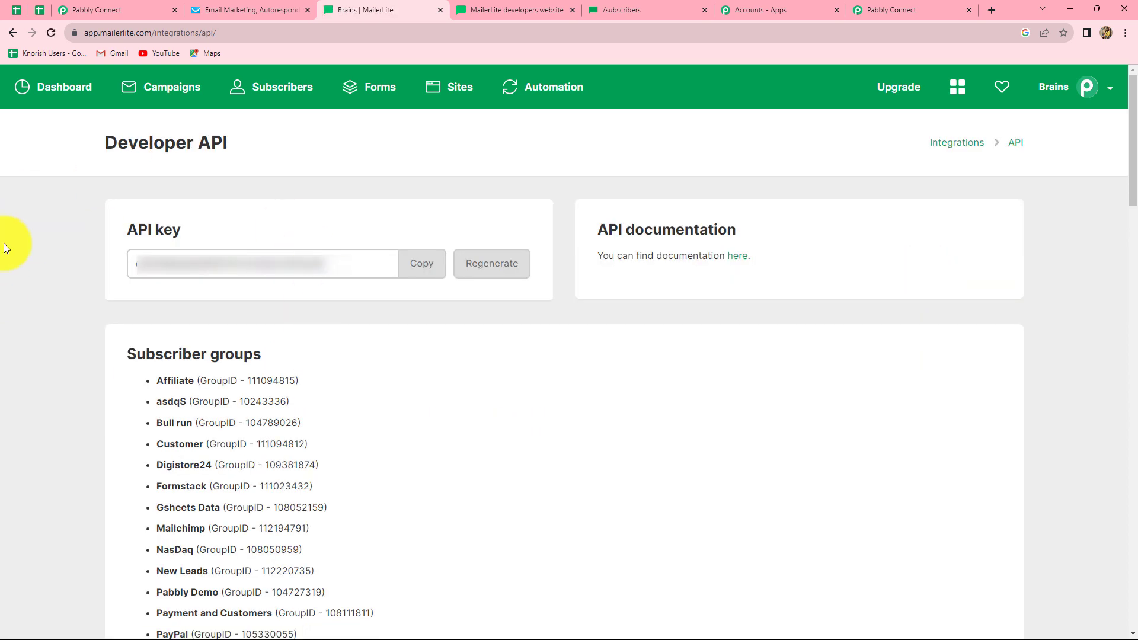
left_click(421, 262)
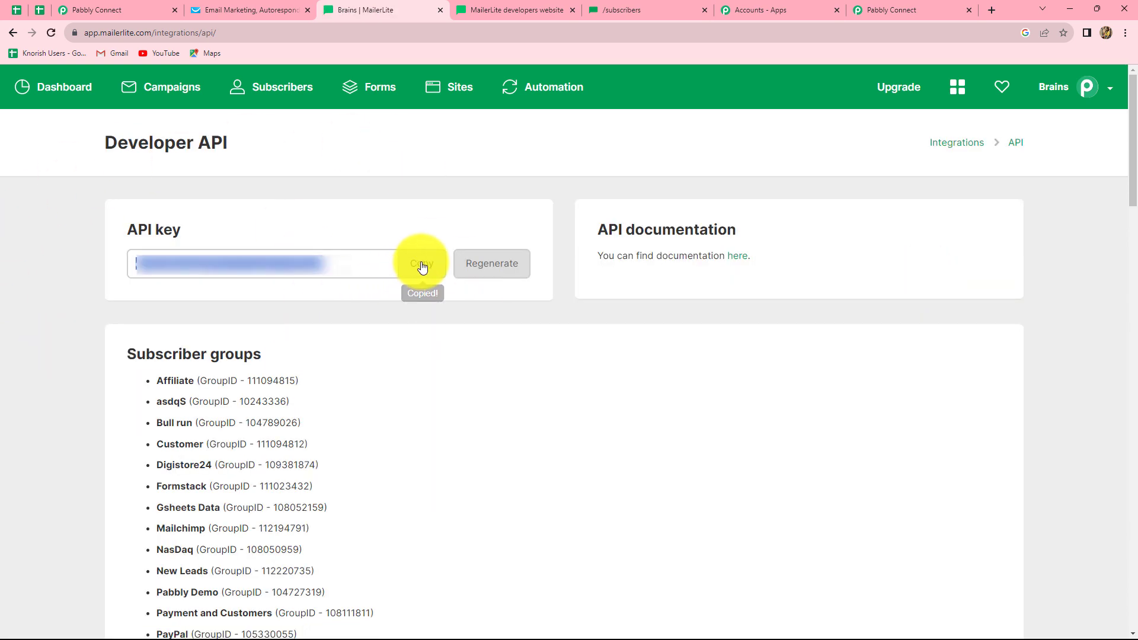
left_click(867, 7)
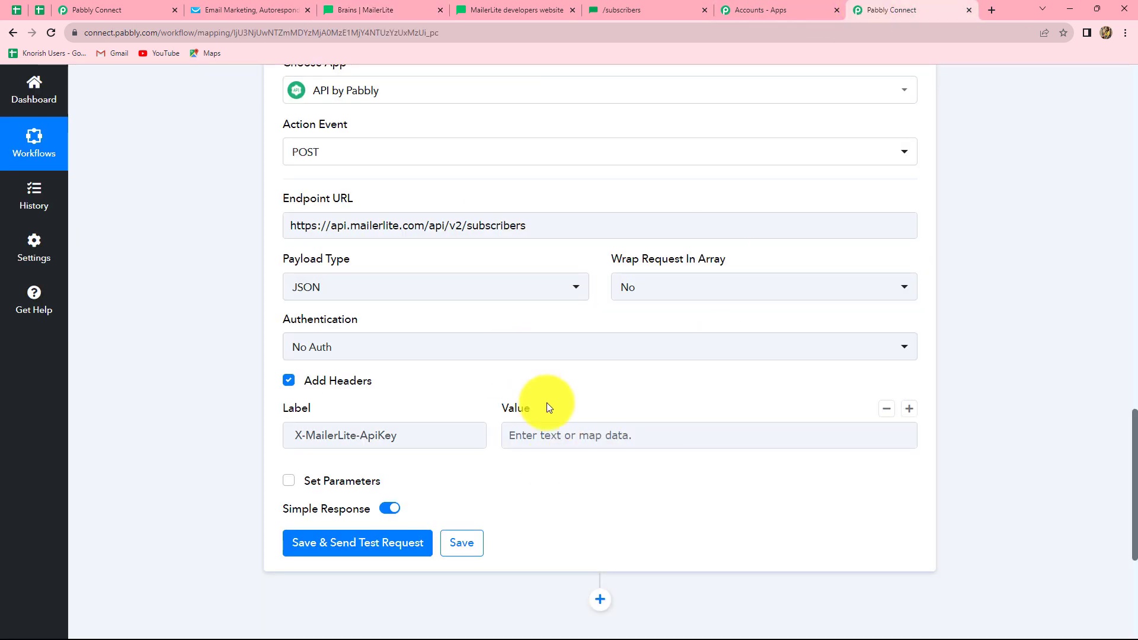
left_click(542, 431)
key("ctrl+v")
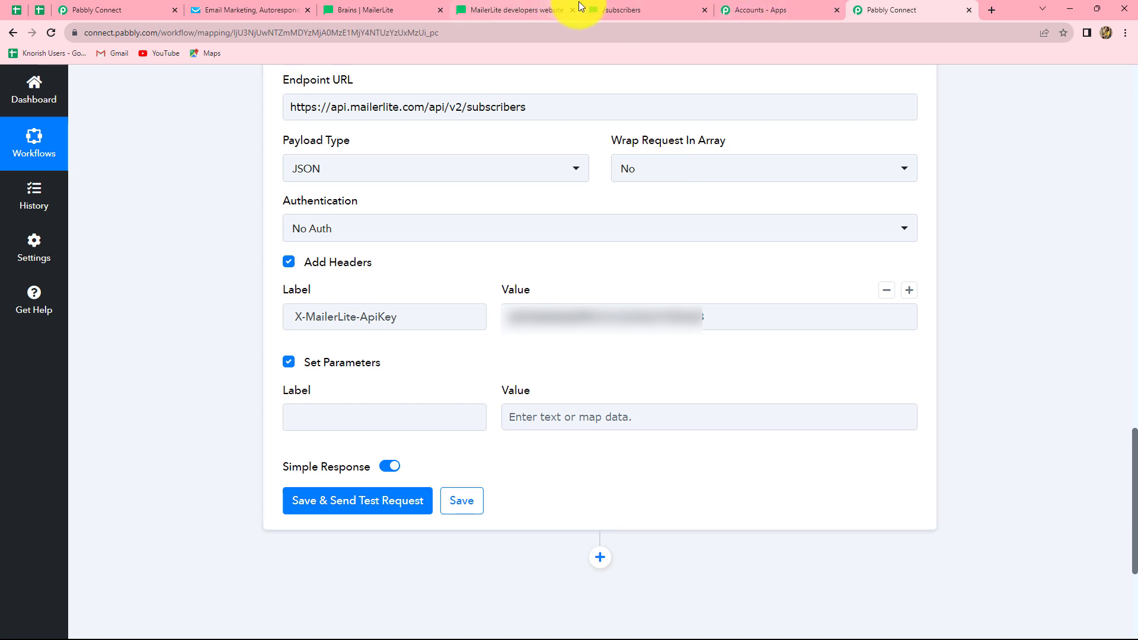
- After checking the create-subscriber docs, label the first request parameter email
left_click(631, 7)
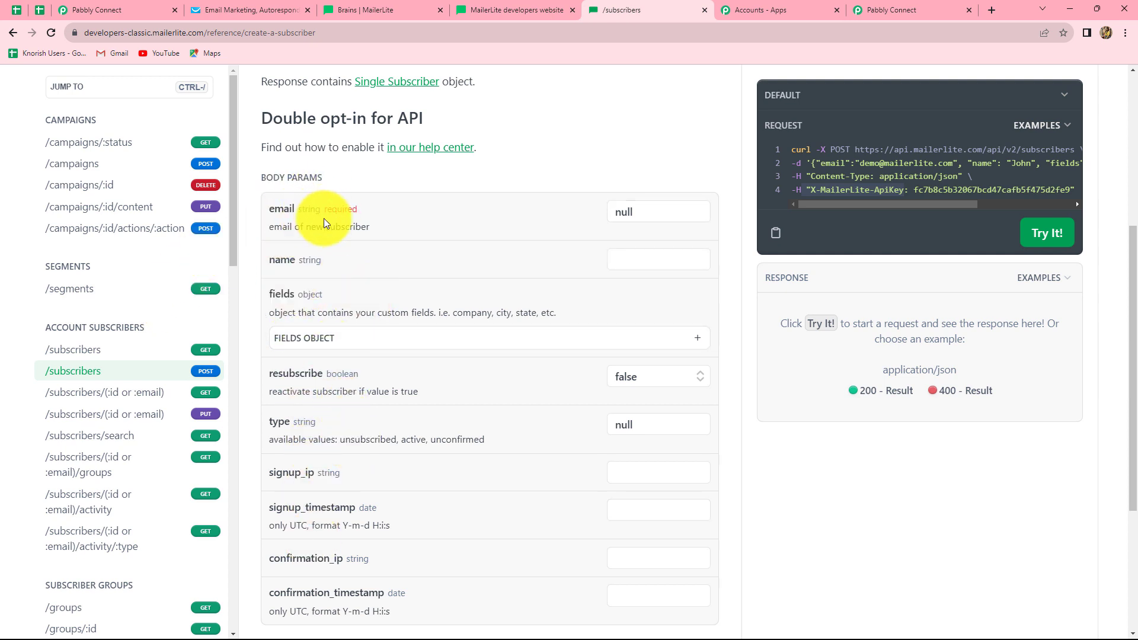
left_click(896, 11)
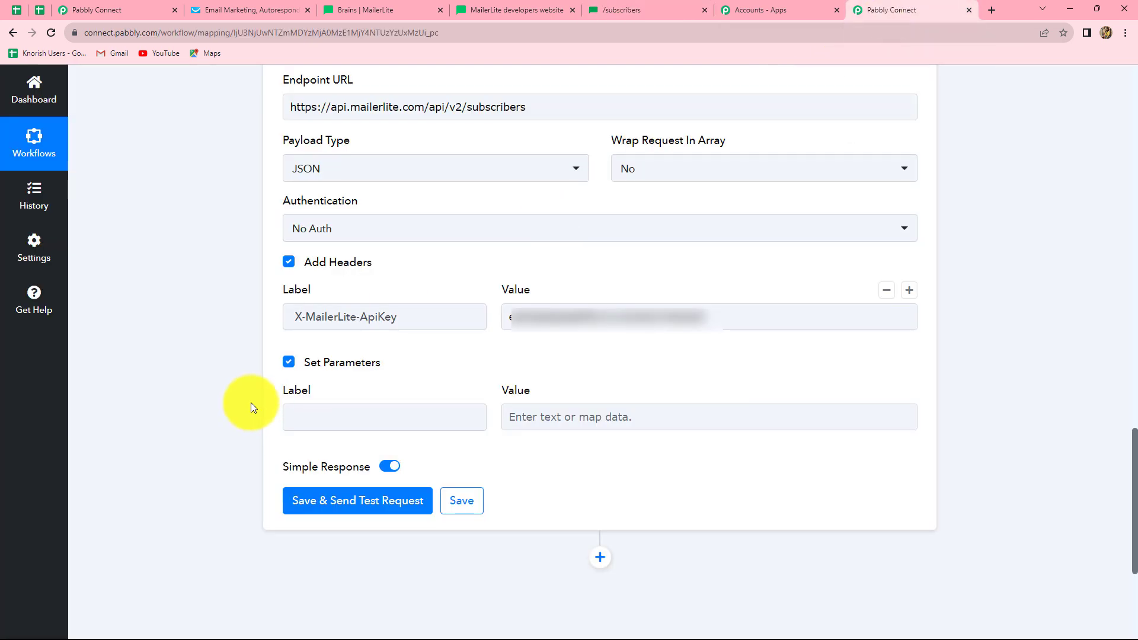
left_click(304, 413)
type("email")
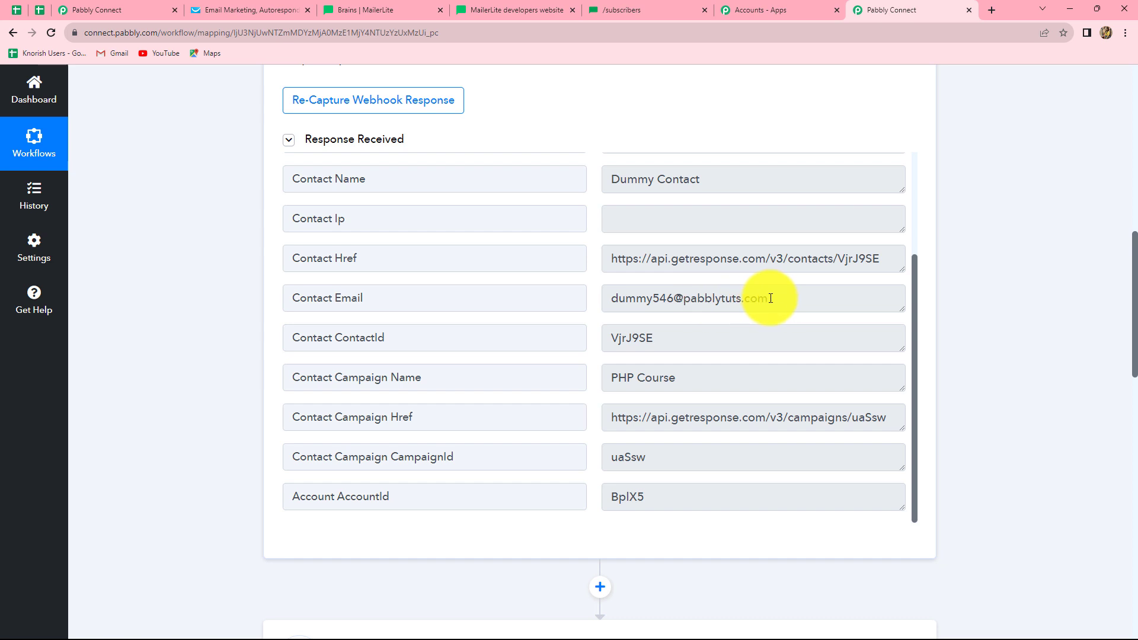
left_click(771, 299)
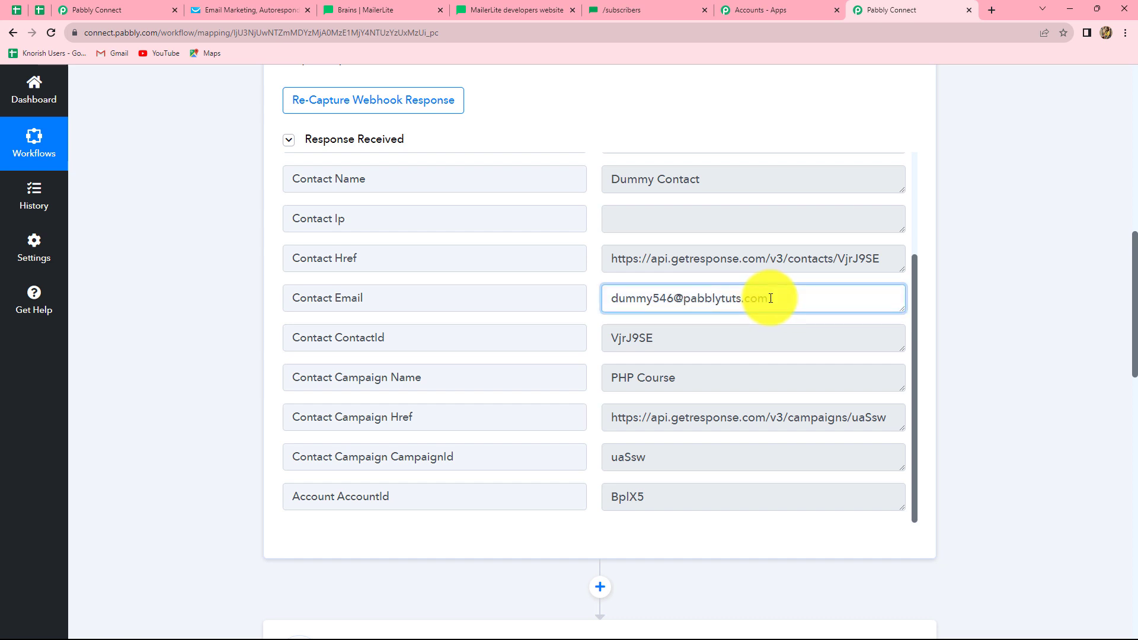
- Map the email parameter's value to Contact Email from GetResponse: Contact Subscribed
left_click_drag(771, 298, 610, 300)
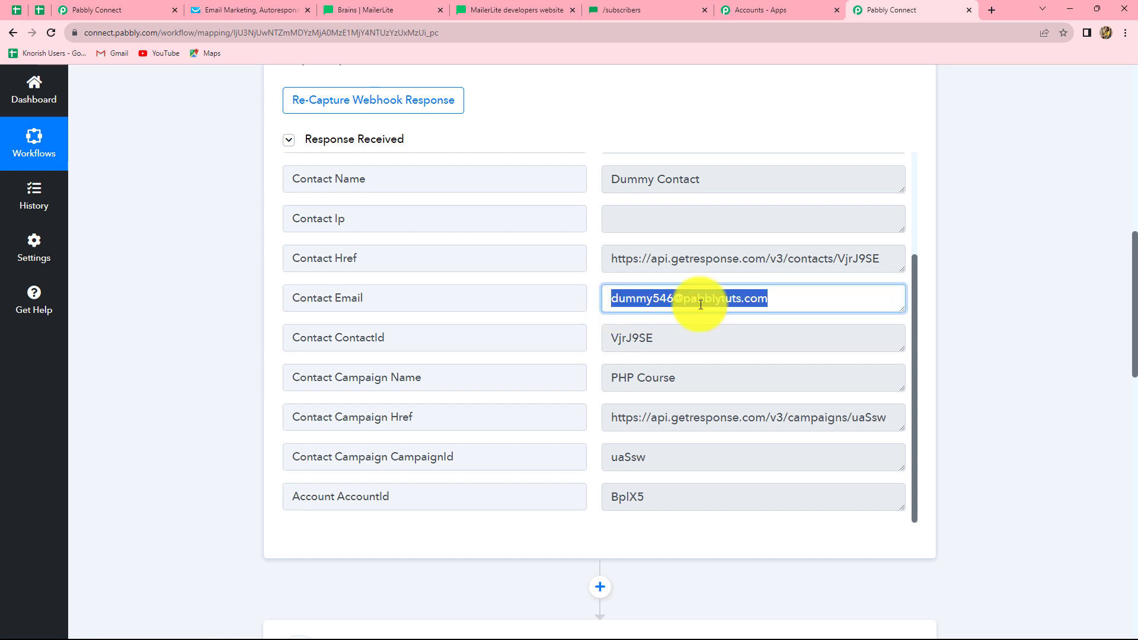
left_click(1036, 309)
scroll(1036, 310, "down", 1)
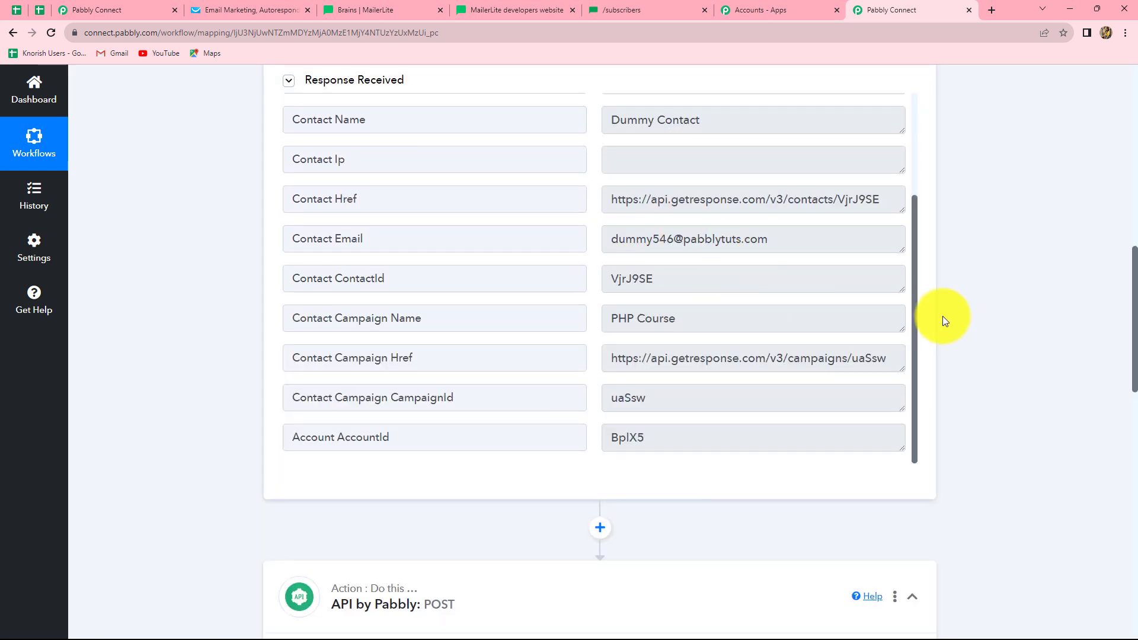
scroll(943, 315, "down", 14)
left_click(612, 304)
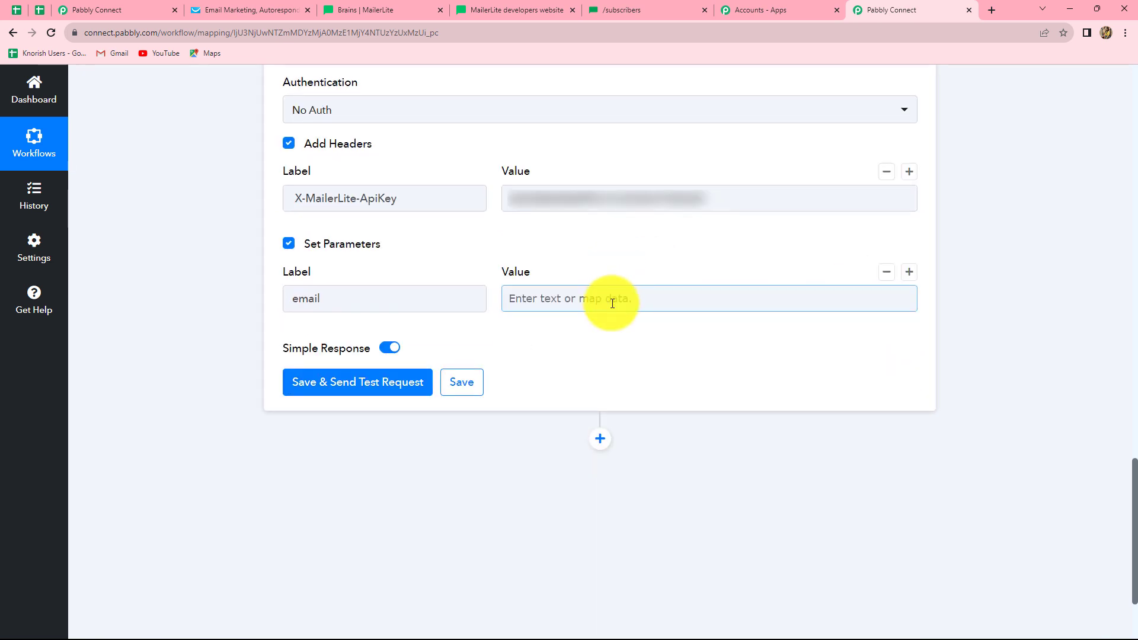
left_click(600, 415)
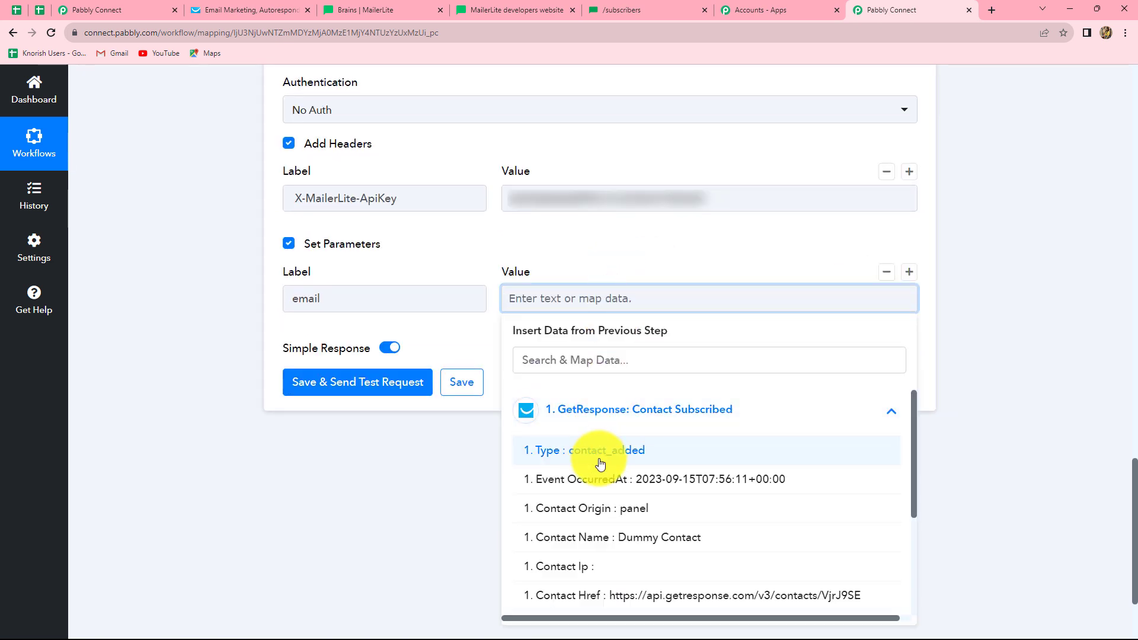
scroll(611, 533, "down", 3)
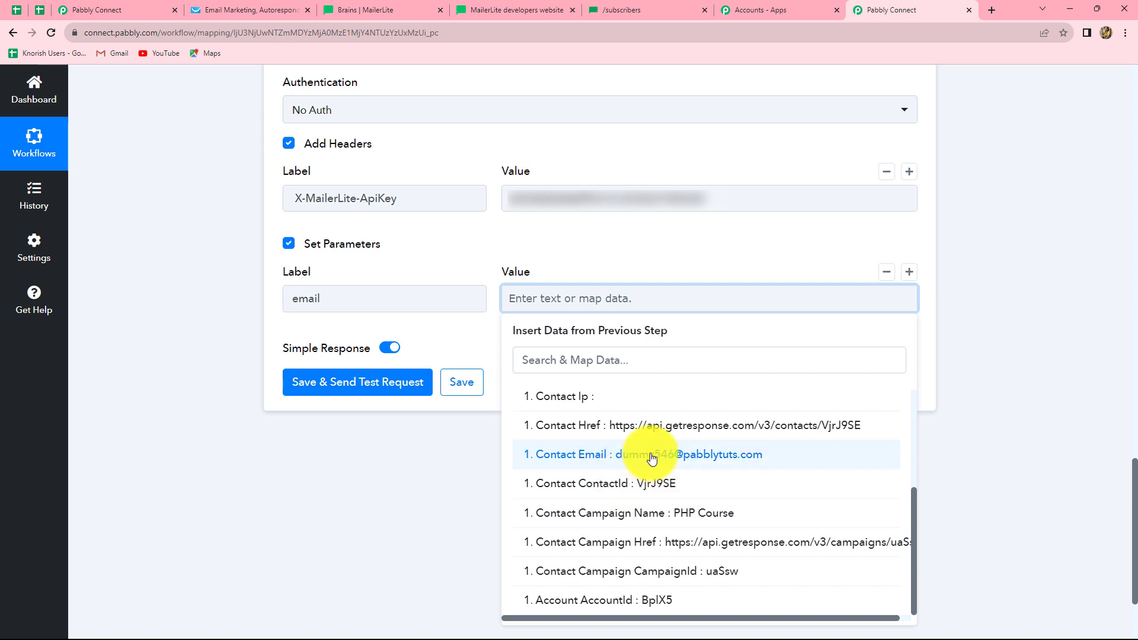
left_click(653, 455)
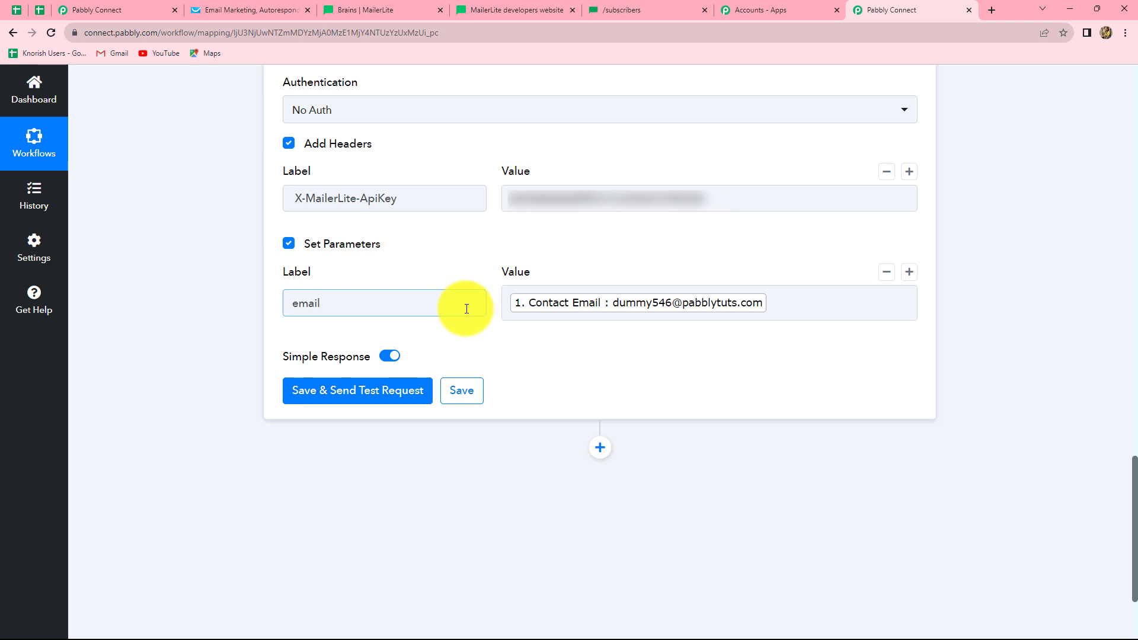
- Add a second request parameter labelled type with the value active
left_click(908, 279)
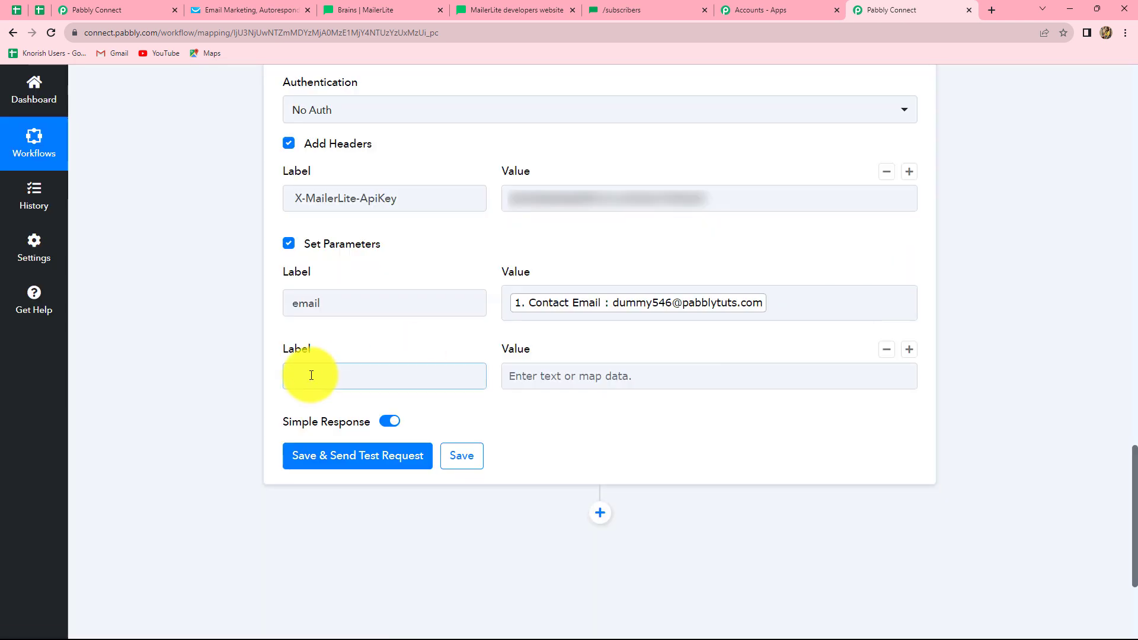
left_click(312, 375)
type("t")
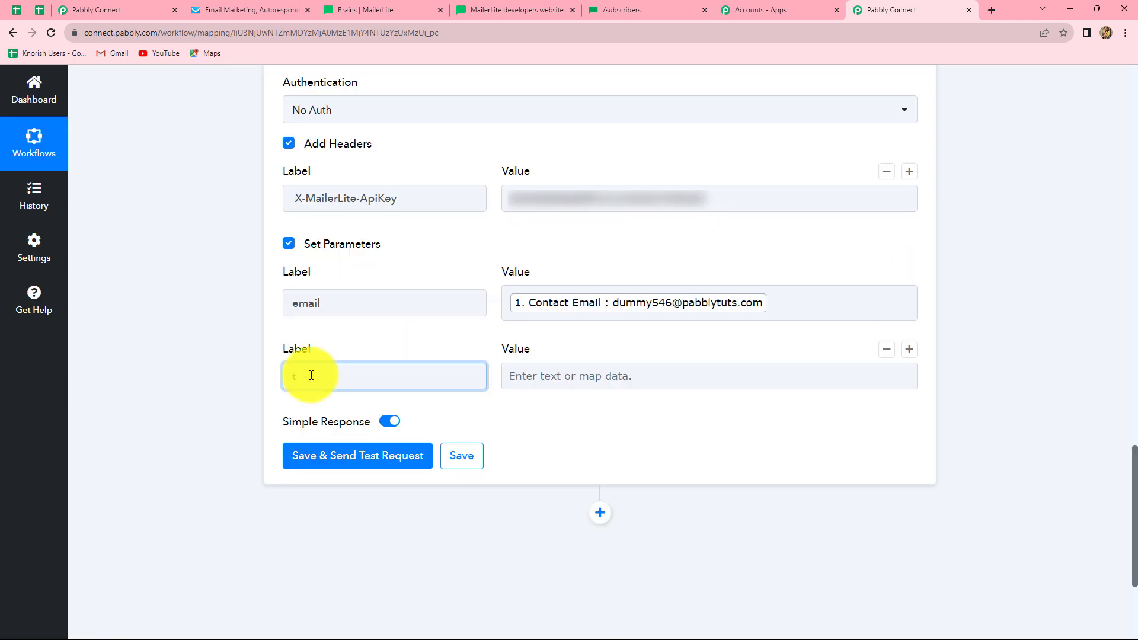
type("ype")
left_click(562, 376)
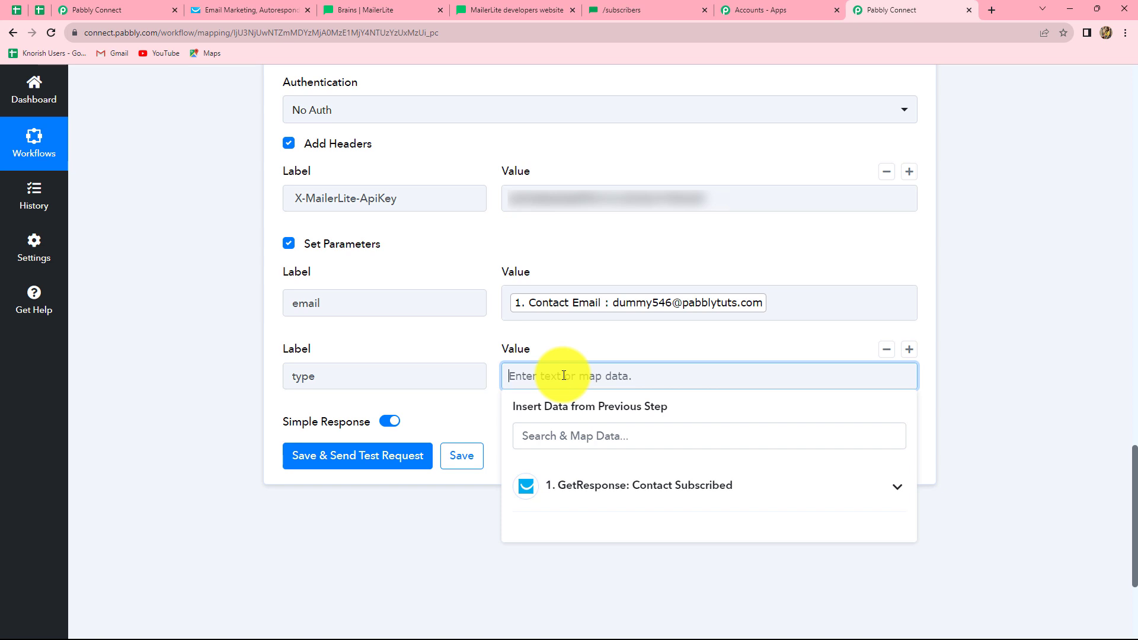
type("actib=")
key("BackSpace")
key("BackSpace")
type("ve")
left_click(386, 381)
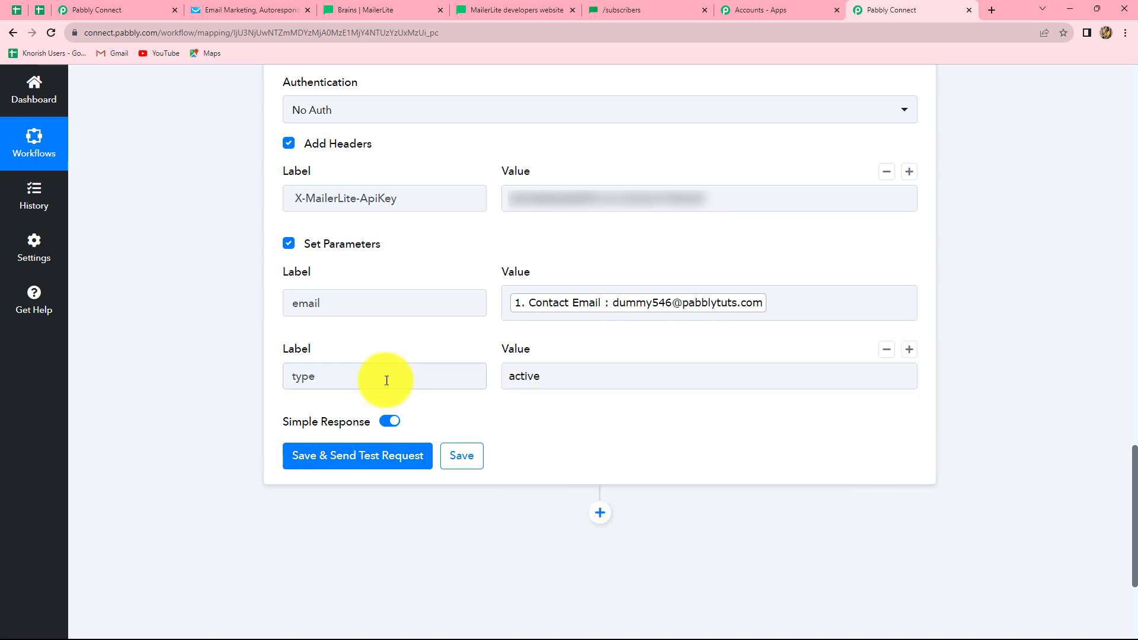
left_click(516, 422)
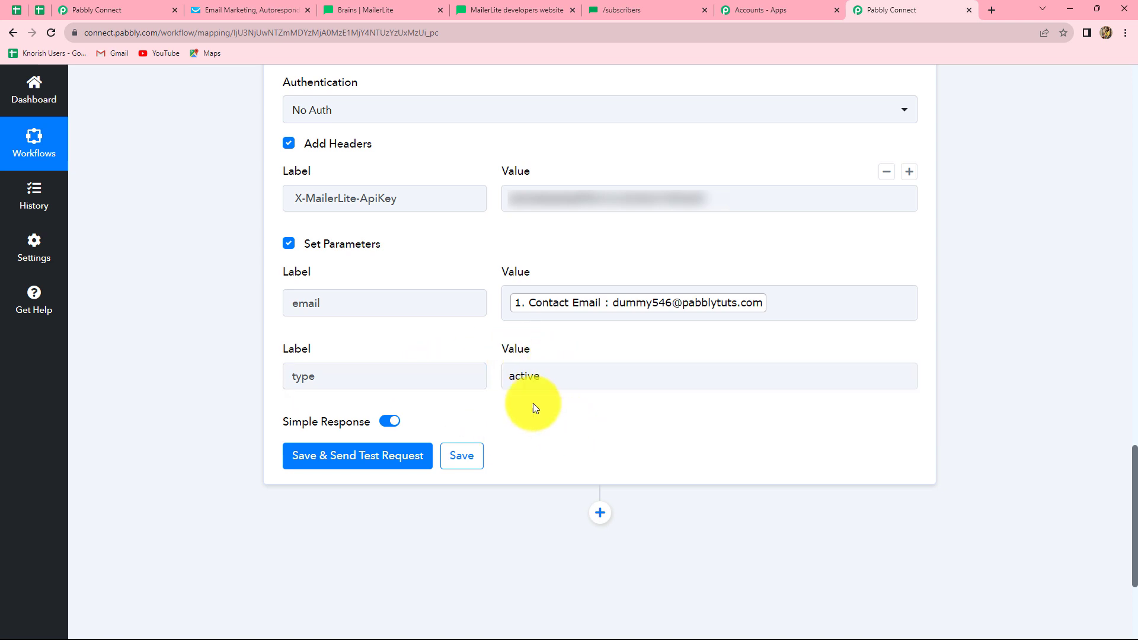
- Save and send the test request, confirming it returns a subscriber Id with type active
left_click(368, 460)
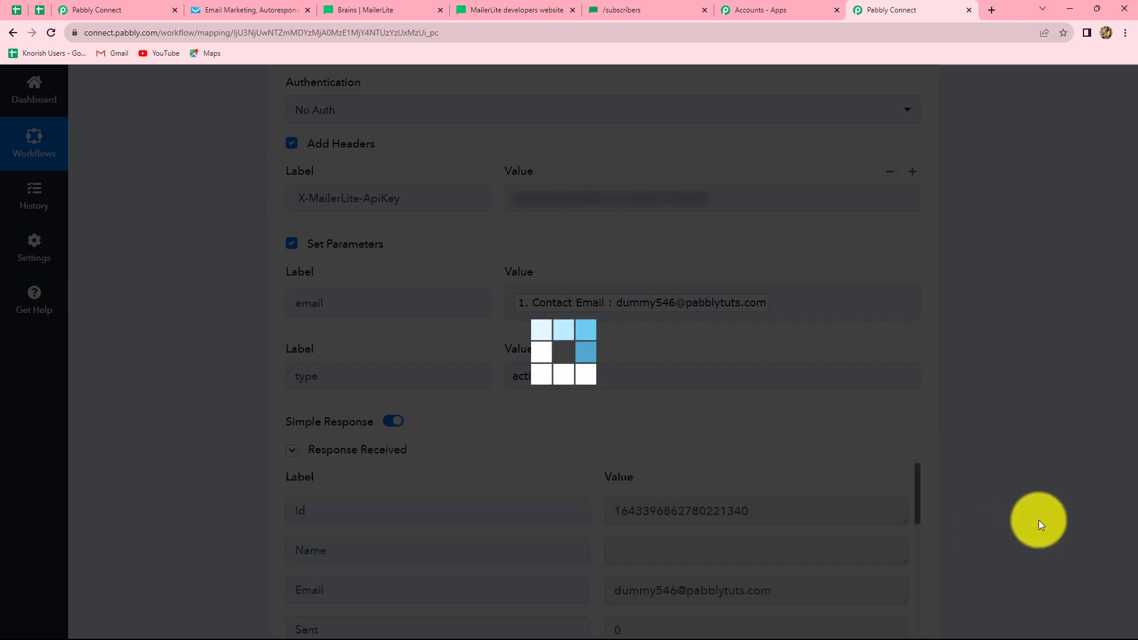
scroll(1039, 520, "down", 4)
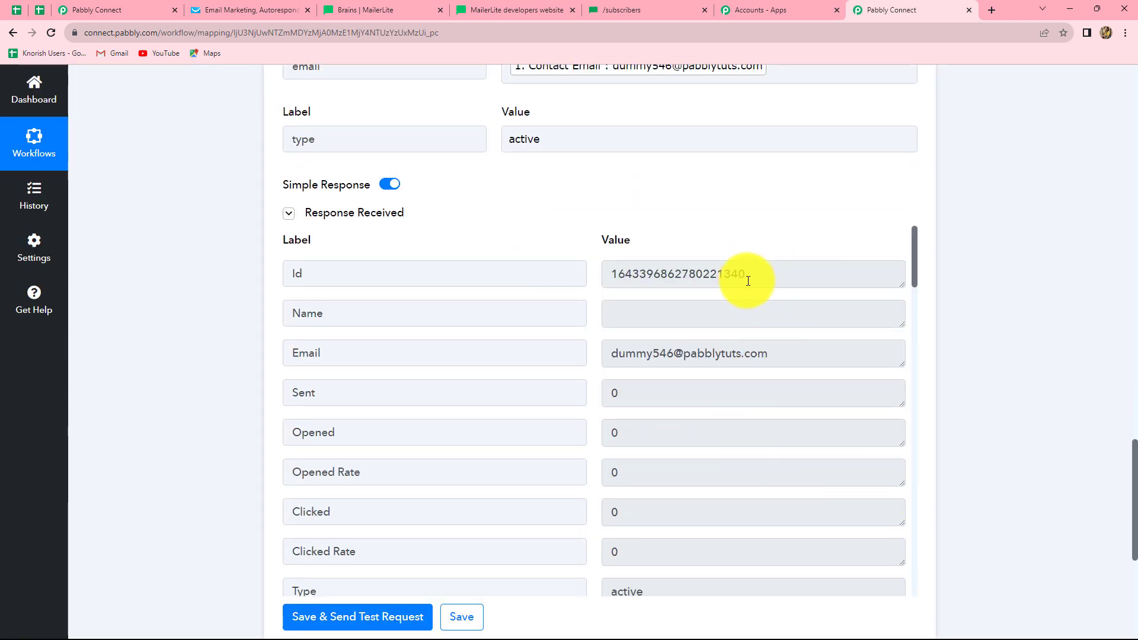
left_click_drag(749, 274, 589, 274)
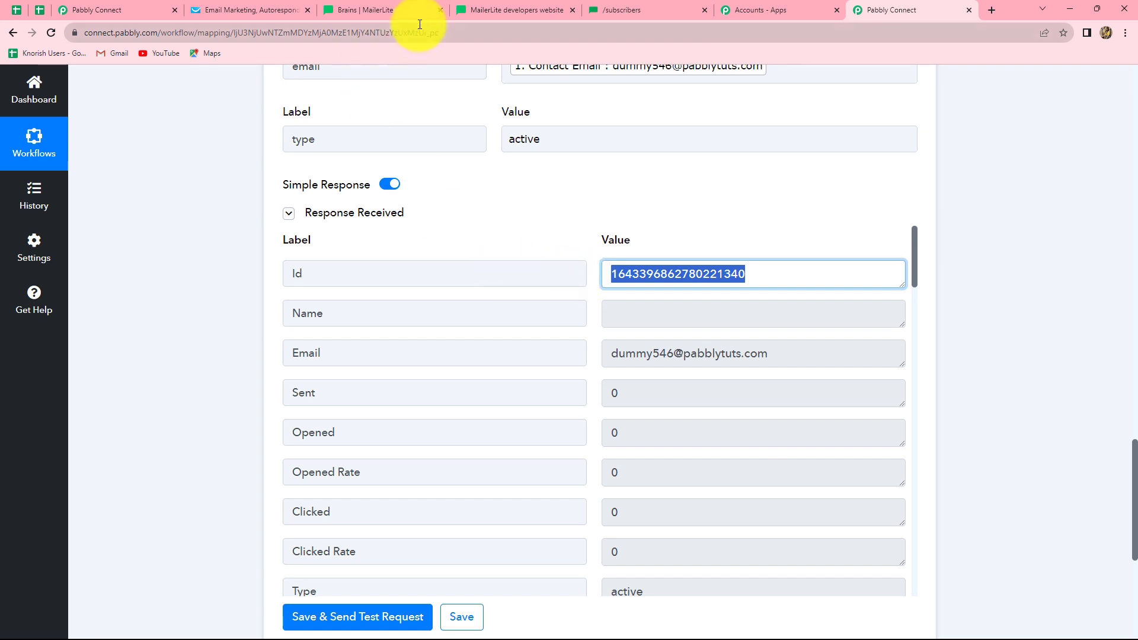
left_click(396, 8)
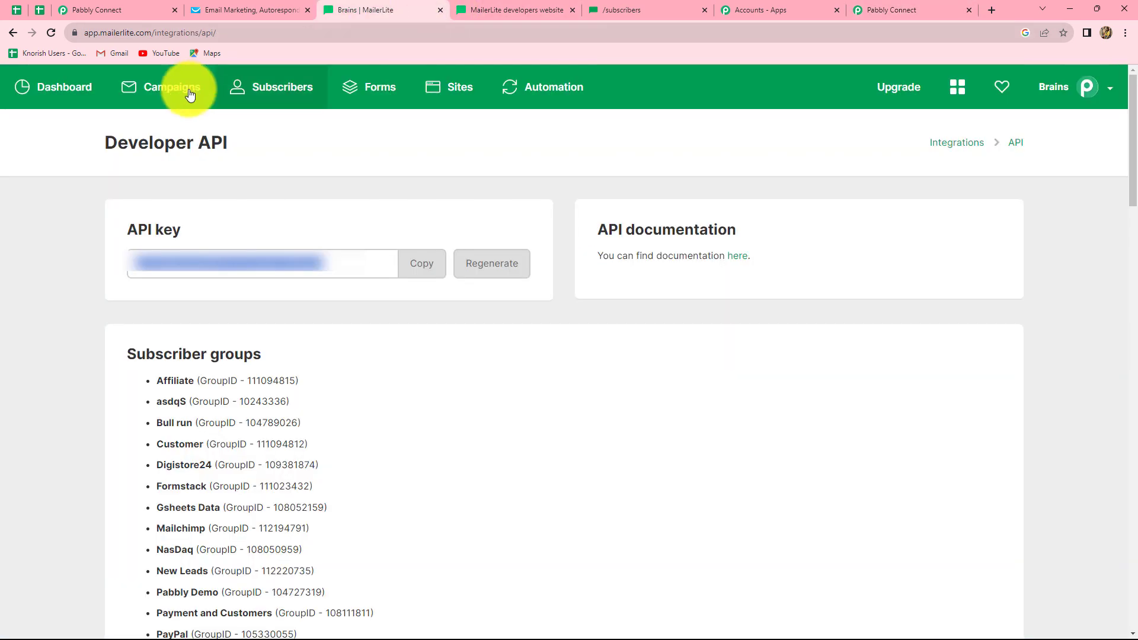
- Open the newest MailerLite subscriber, confirming it is active and added via API
left_click(250, 89)
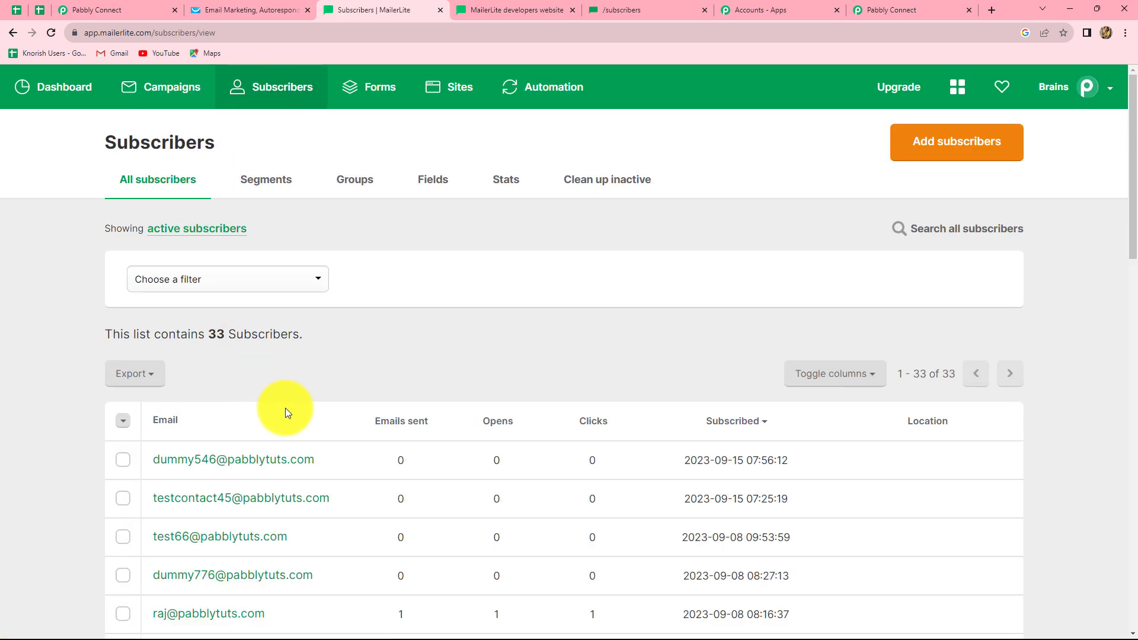
scroll(286, 408, "down", 3)
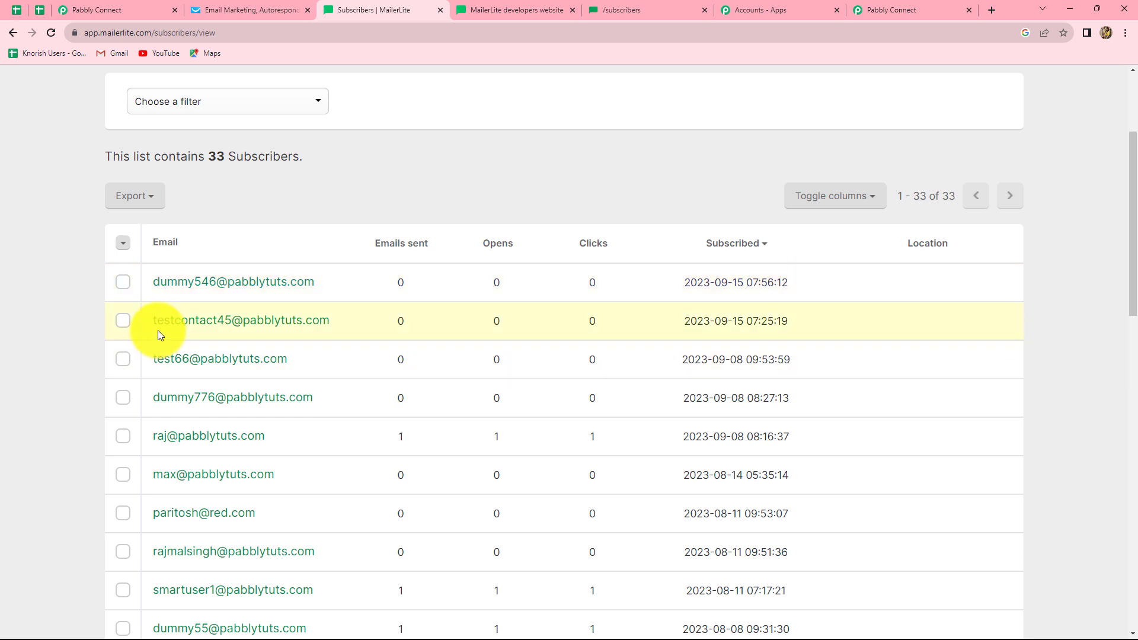
left_click(244, 286)
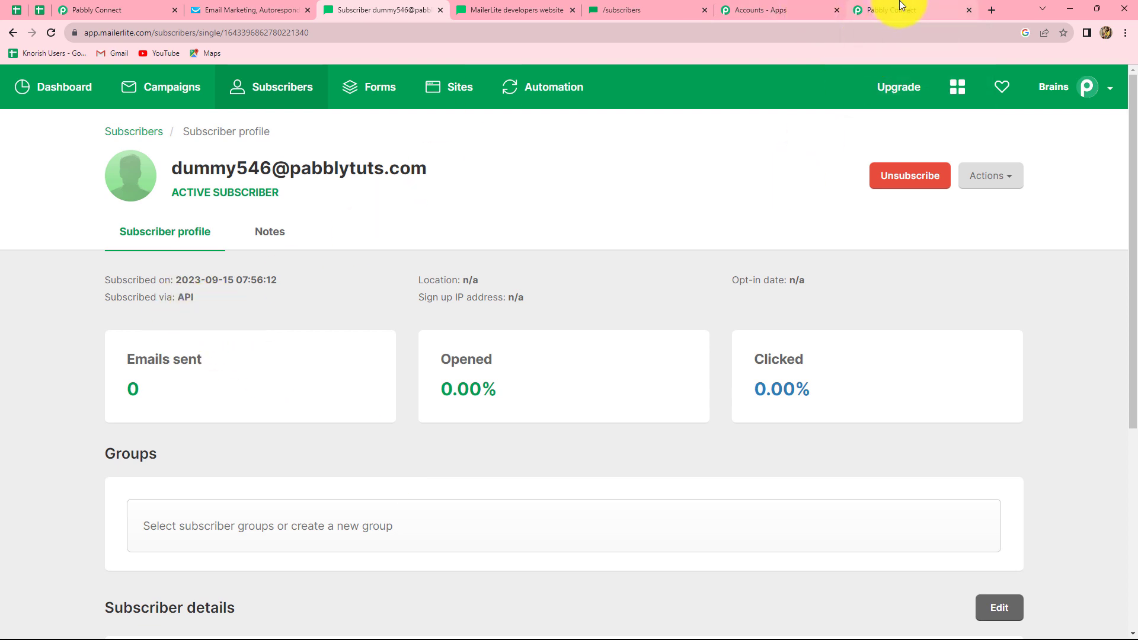
- Collapse the API by Pabbly action card in the Pabbly Connect workflow
left_click(915, 10)
scroll(946, 261, "up", 4)
scroll(946, 260, "up", 6)
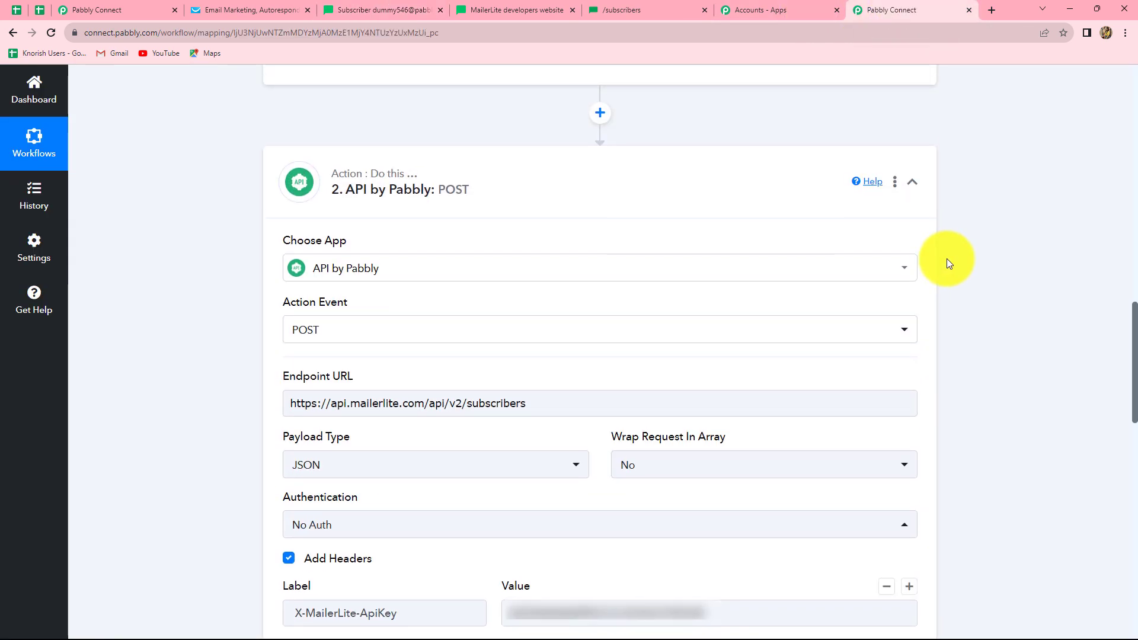
left_click(911, 180)
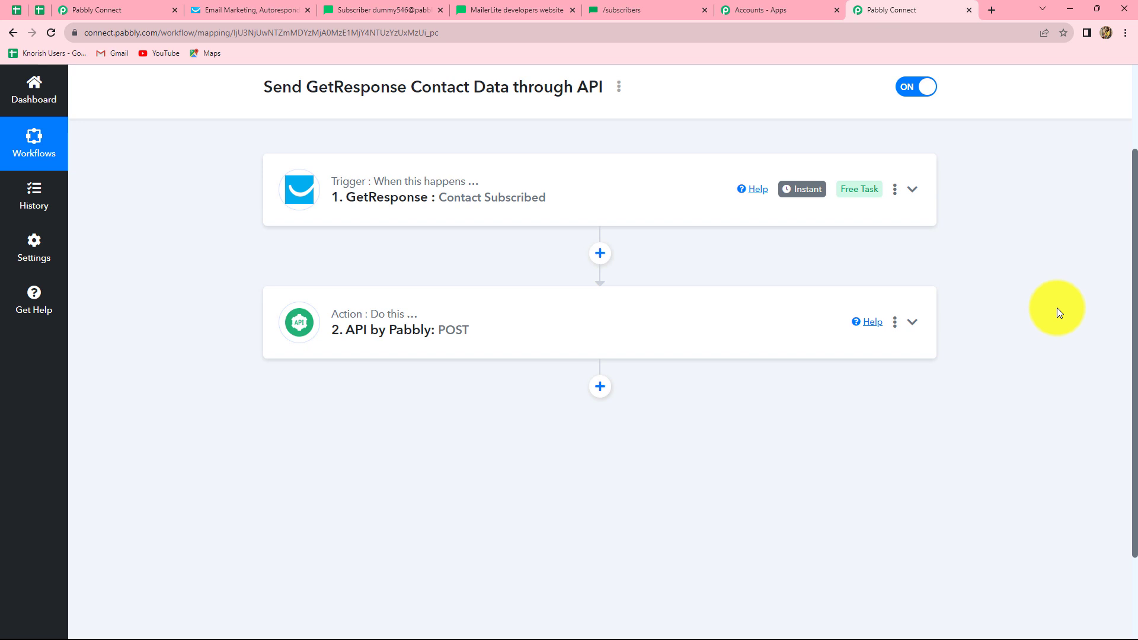